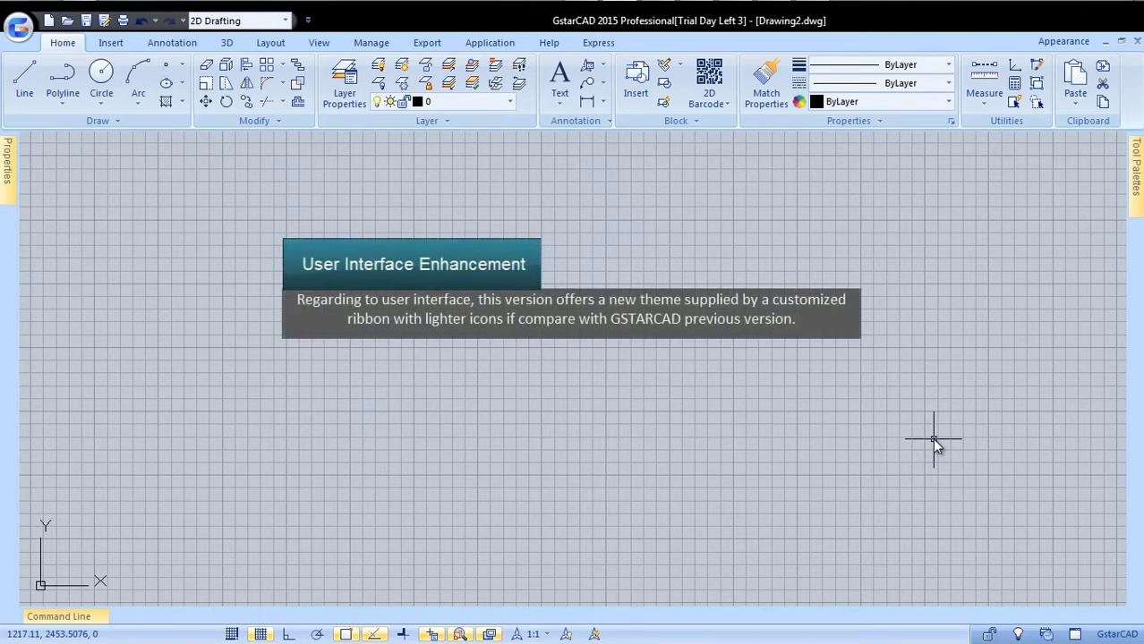
- Switch the interface appearance to the GstarCAD 2015 theme
{"action": "left_click", "coordinate": [1063, 41]}
{"action": "left_click", "coordinate": [1087, 77]}
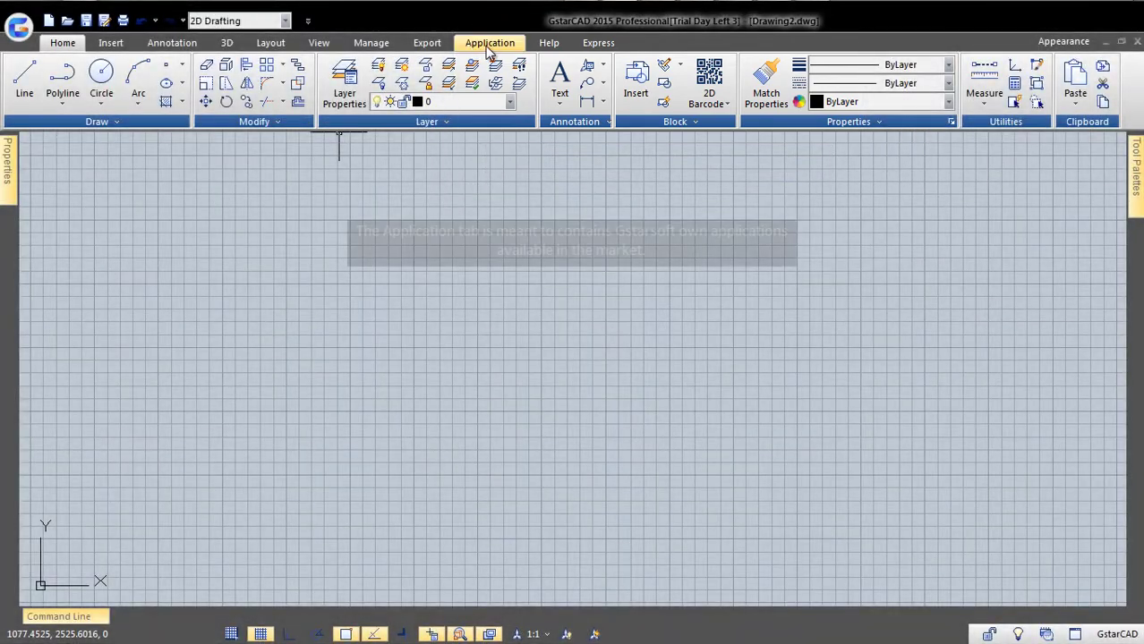
- Show Gstarsoft's applications and open the GstarCAD MC page on the official website
{"action": "left_click", "coordinate": [490, 46]}
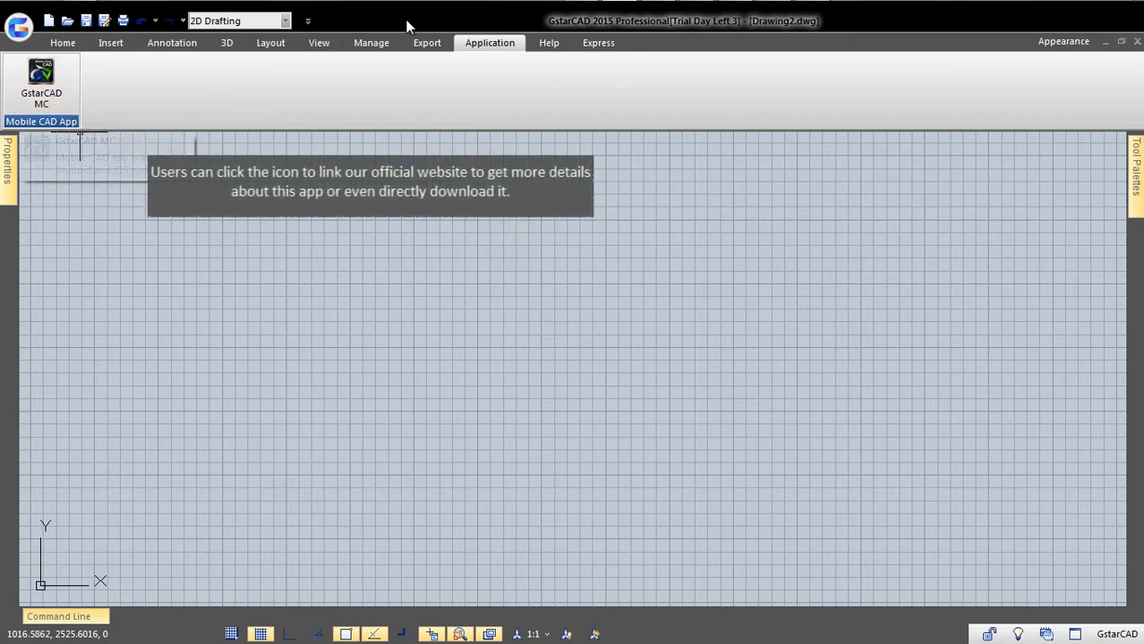
{"action": "mouse_move", "coordinate": [616, 6]}
{"action": "left_click", "coordinate": [583, 12]}
{"action": "mouse_move", "coordinate": [361, 220]}
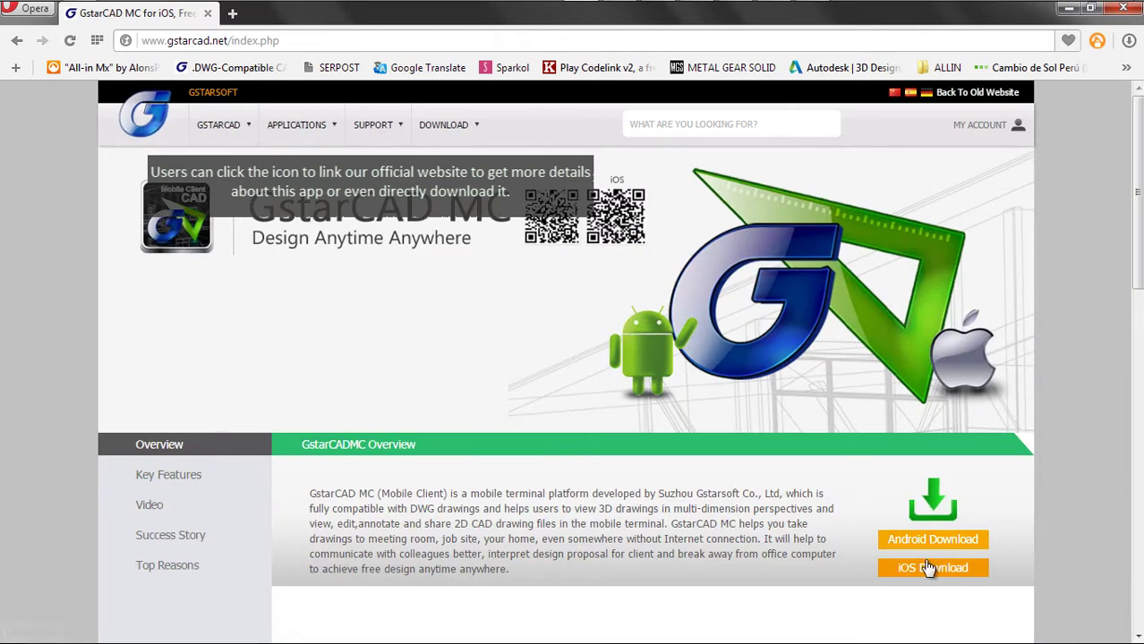
- Jump to the video section of the GstarCAD MC product page
{"action": "left_click", "coordinate": [929, 568]}
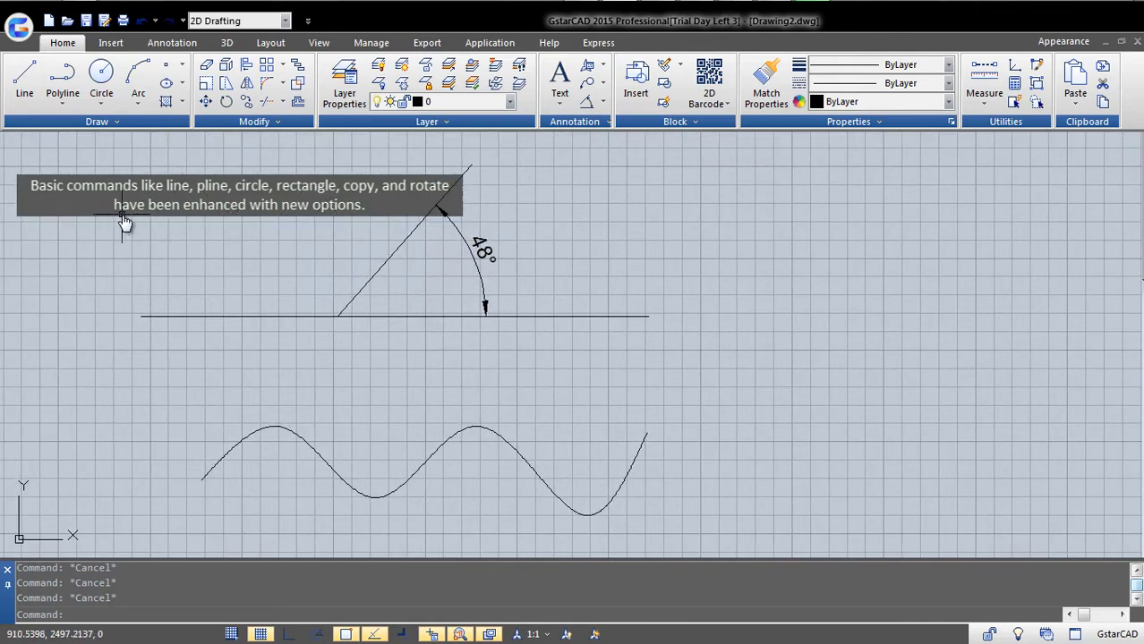
- Draw a rectangle with both corners picked on the horizontal line
{"action": "type", "text": "re"}
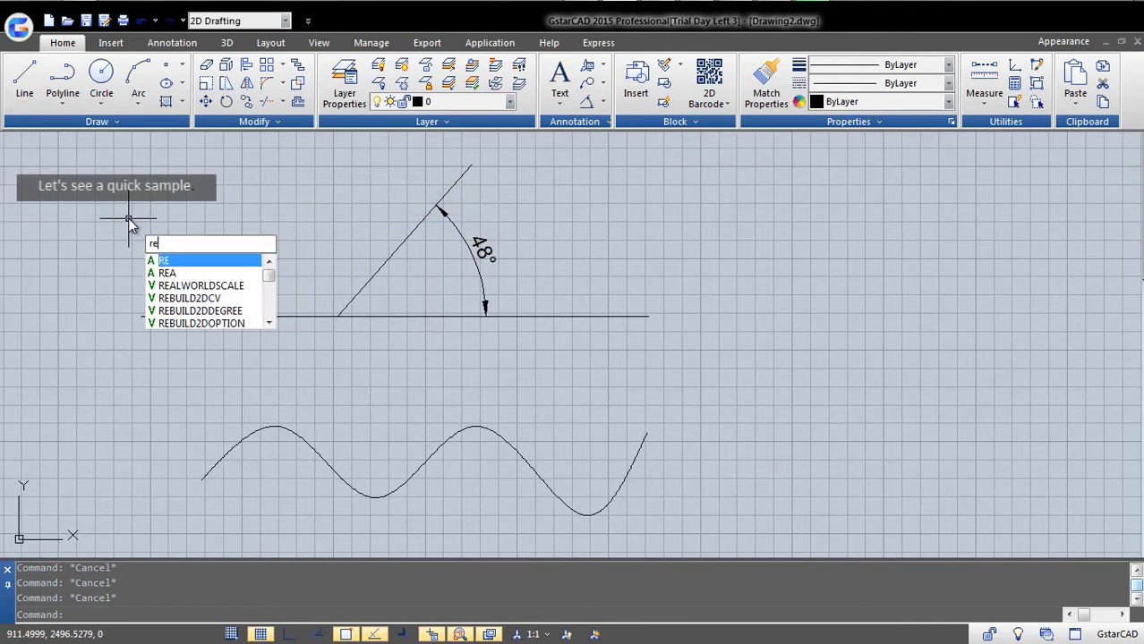
{"action": "type", "text": "c"}
{"action": "key", "text": "Return"}
{"action": "left_click", "coordinate": [151, 229]}
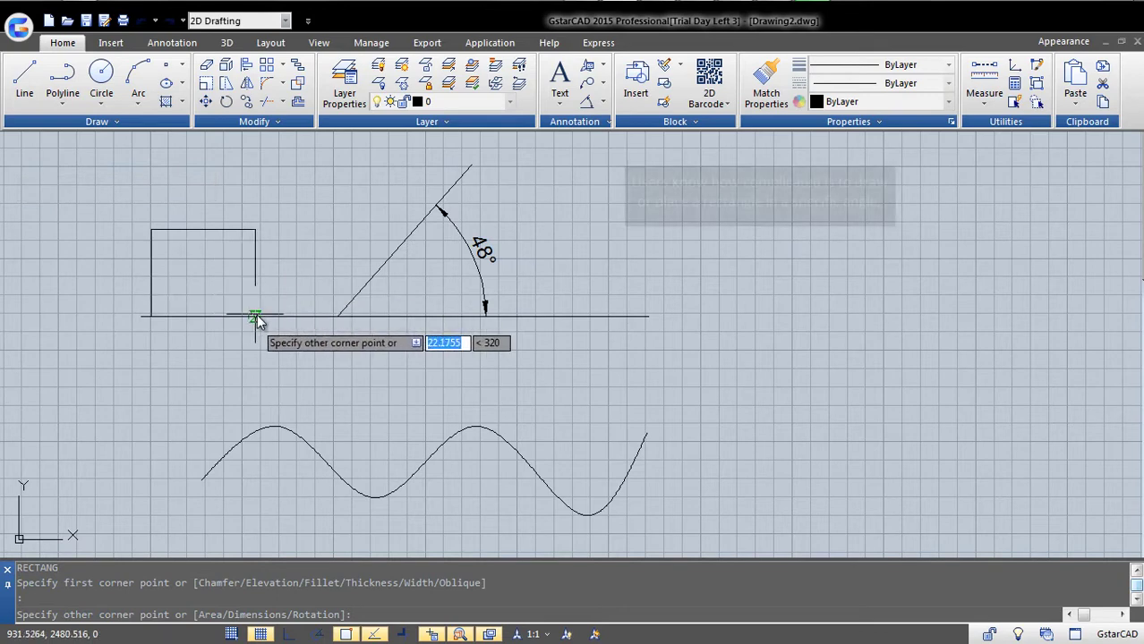
{"action": "left_click", "coordinate": [257, 315]}
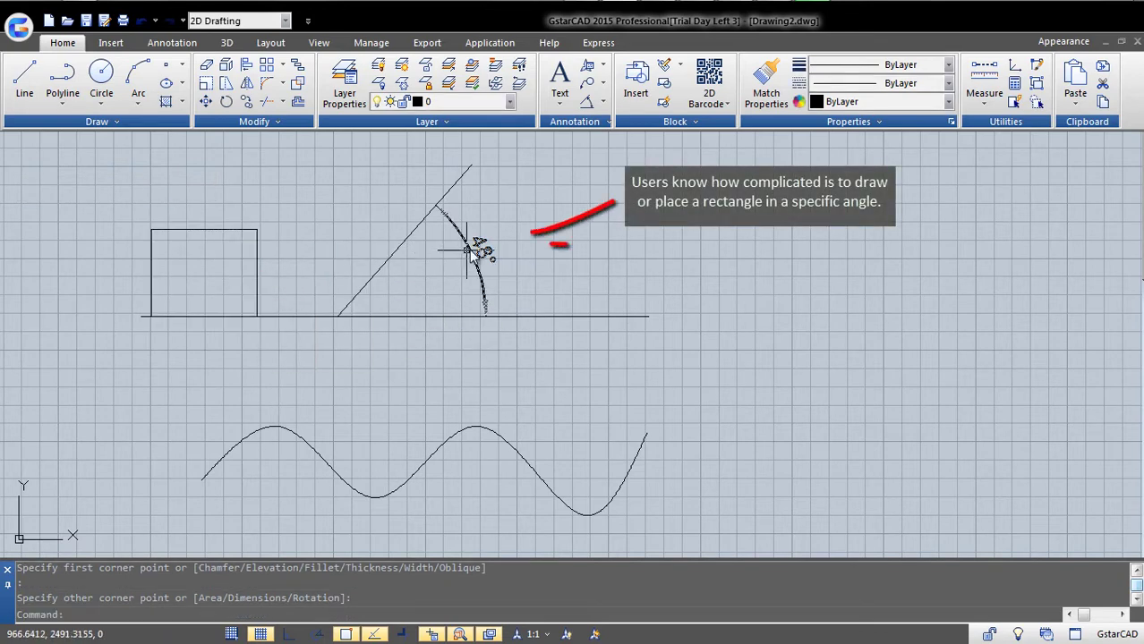
- Rotate the rectangle about its lower-left corner into a tilted square
{"action": "type", "text": "ro"}
{"action": "key", "text": "Return"}
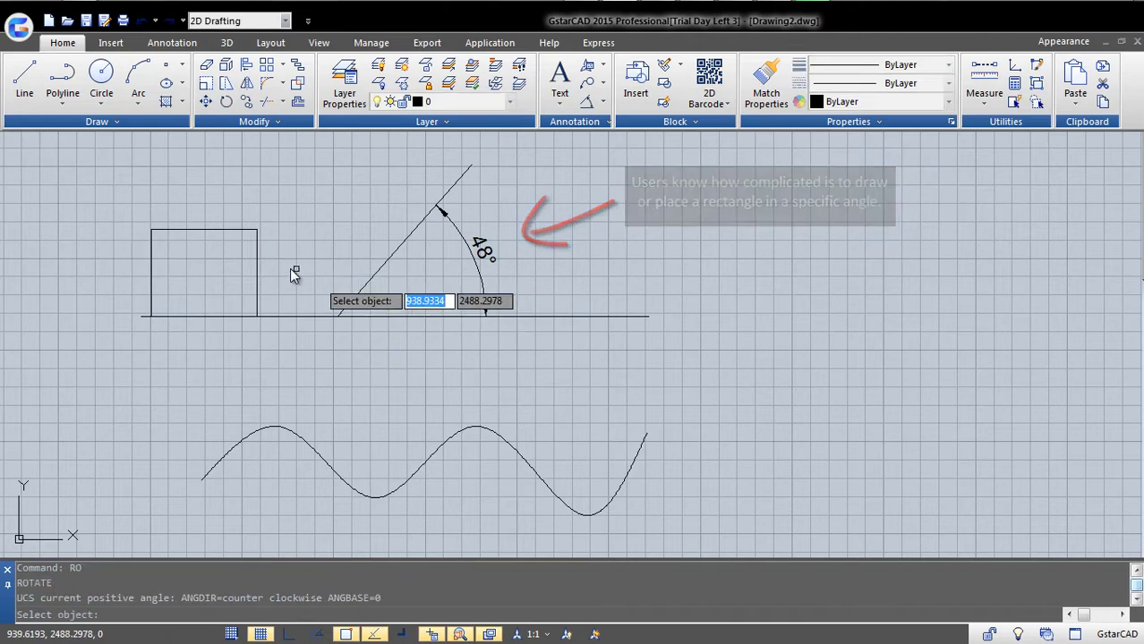
{"action": "left_click", "coordinate": [289, 269]}
{"action": "left_click", "coordinate": [198, 306]}
{"action": "key", "text": "Return"}
{"action": "left_click", "coordinate": [158, 317]}
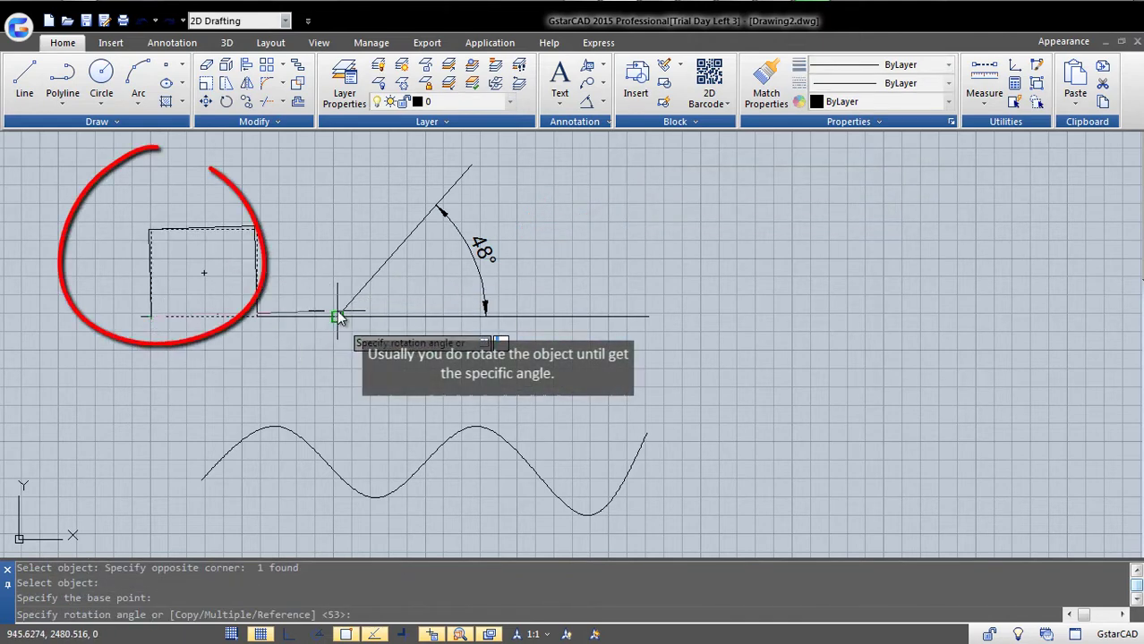
{"action": "left_click", "coordinate": [248, 206]}
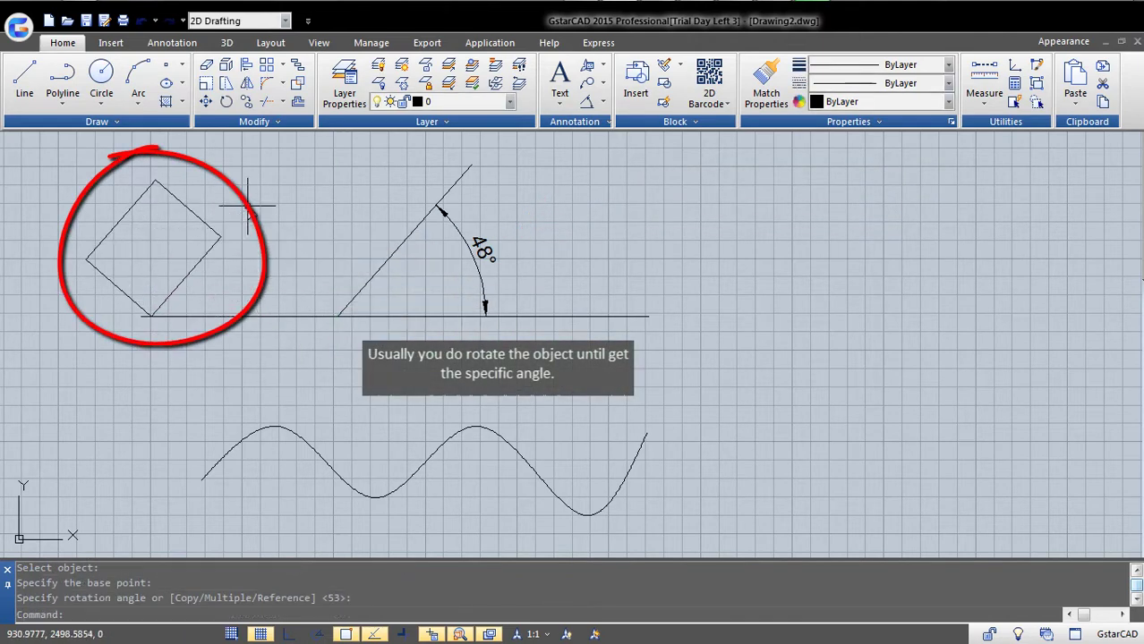
- Draw a rotated rectangle from the angle's vertex along the 48° line
{"action": "left_click", "coordinate": [63, 106]}
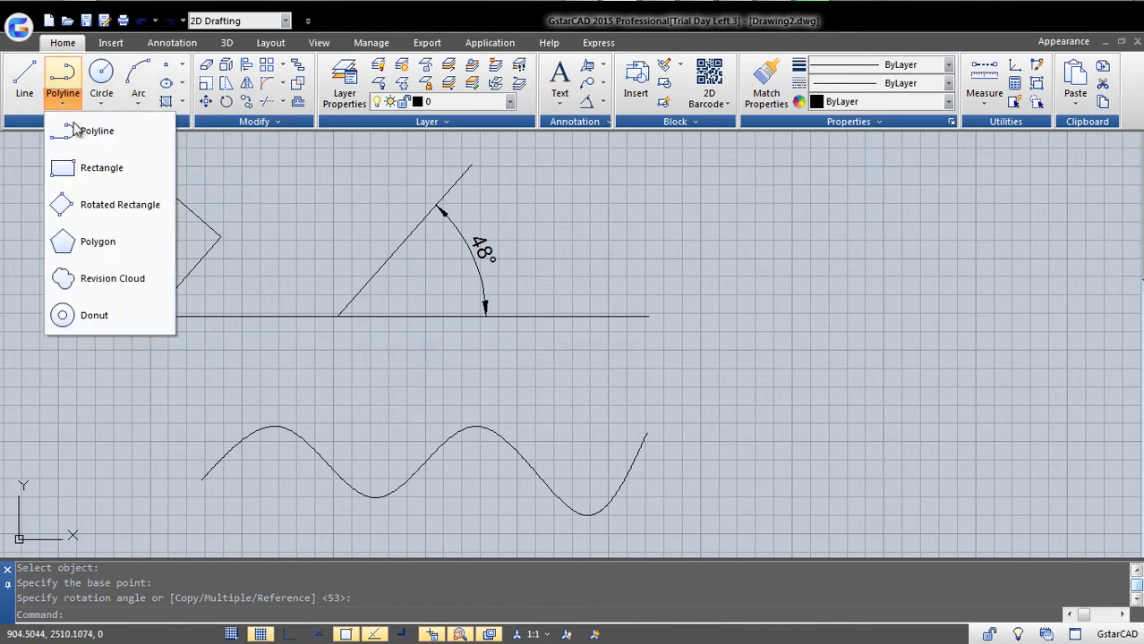
{"action": "left_click", "coordinate": [114, 212]}
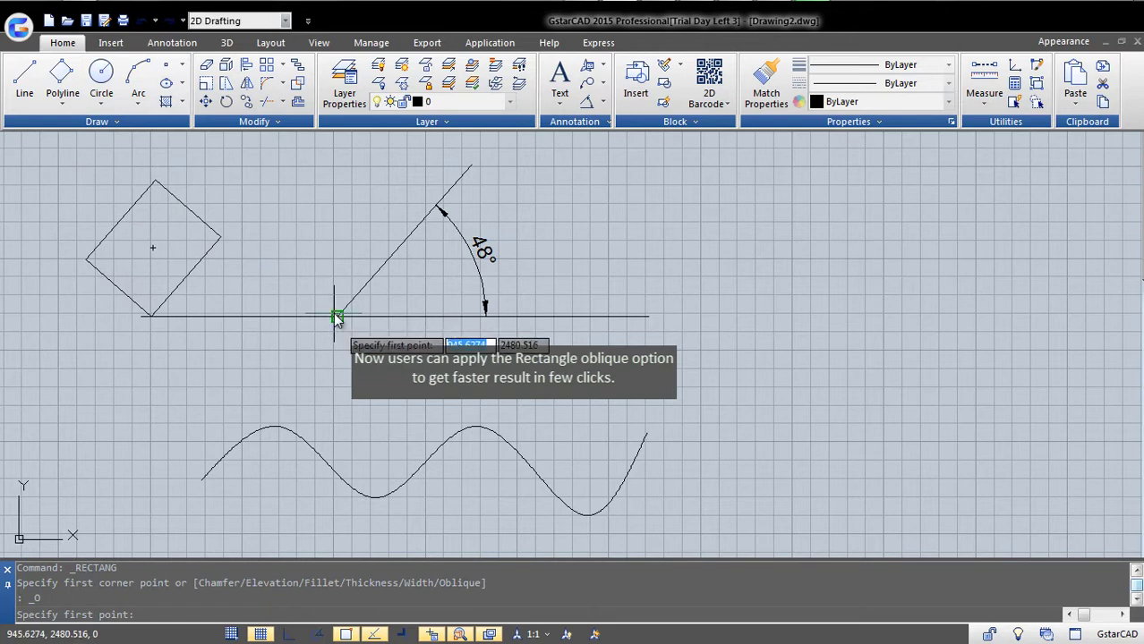
{"action": "left_click", "coordinate": [337, 318]}
{"action": "left_click", "coordinate": [412, 231]}
{"action": "left_click", "coordinate": [349, 202]}
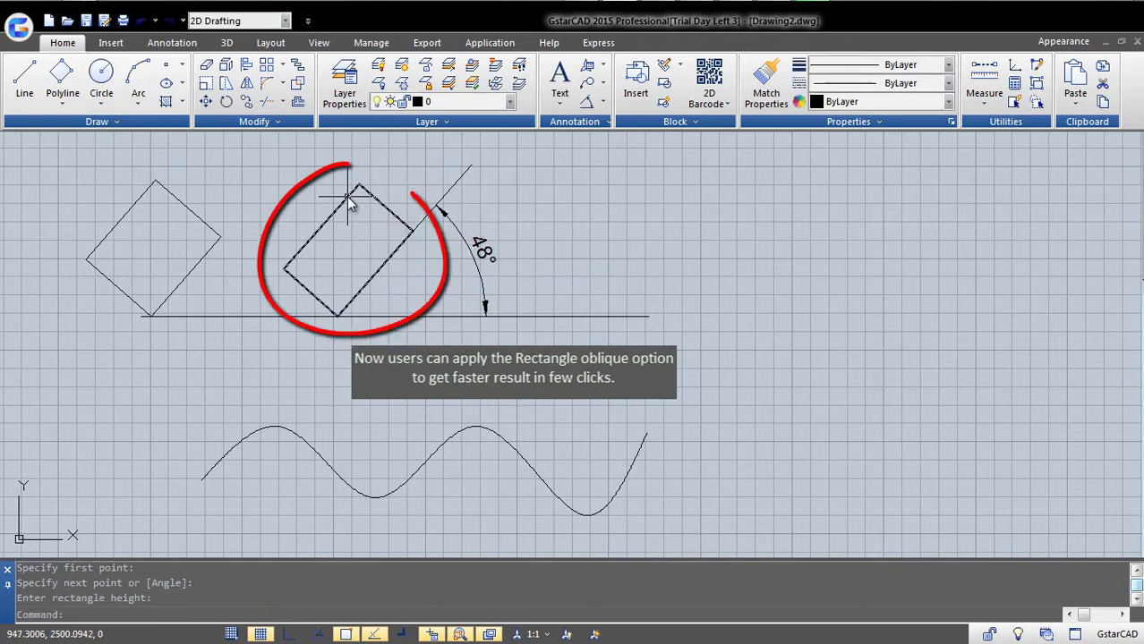
- Add concentric circles of radius 3 and 6 at the sine curve's left end
{"action": "left_click", "coordinate": [101, 105]}
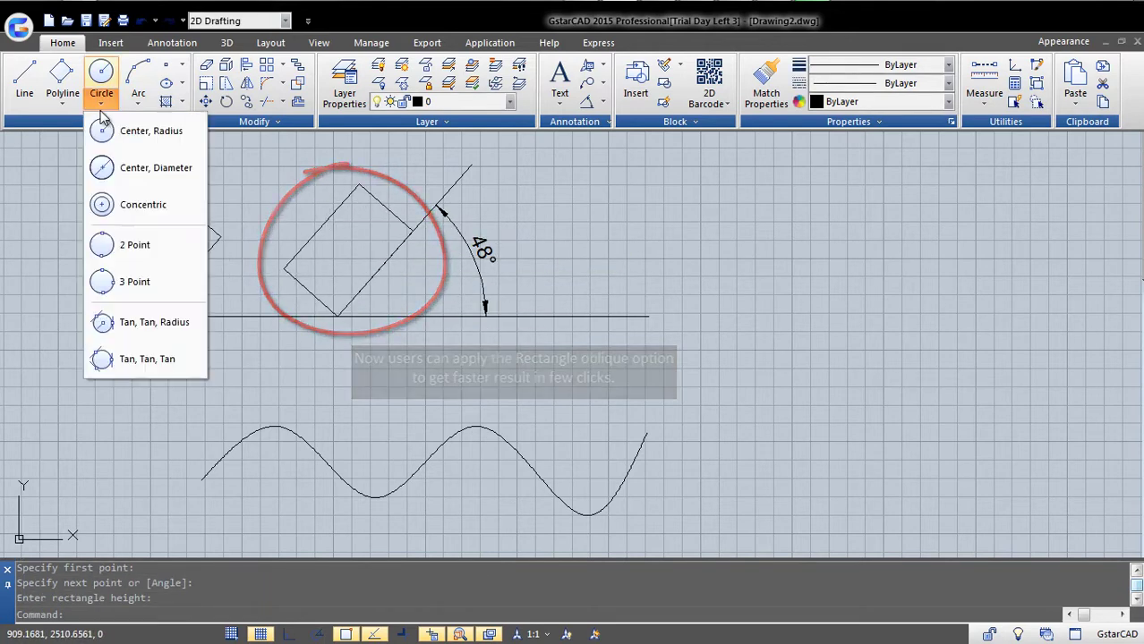
{"action": "left_click", "coordinate": [123, 206]}
{"action": "left_click", "coordinate": [207, 488]}
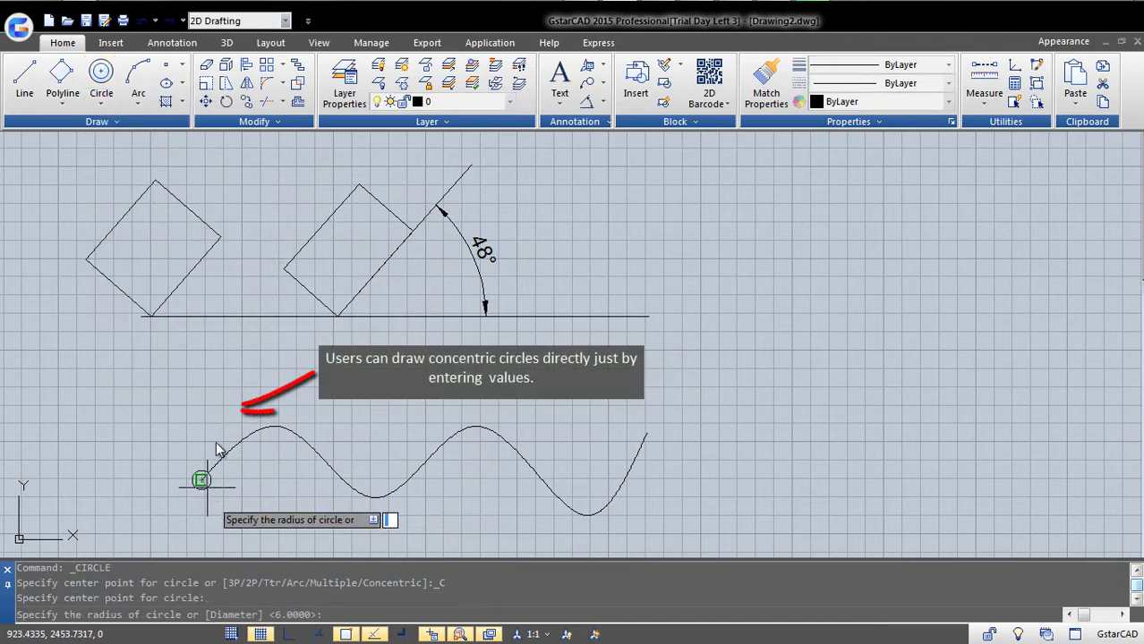
{"action": "type", "text": "3"}
{"action": "key", "text": "Return"}
{"action": "type", "text": "6"}
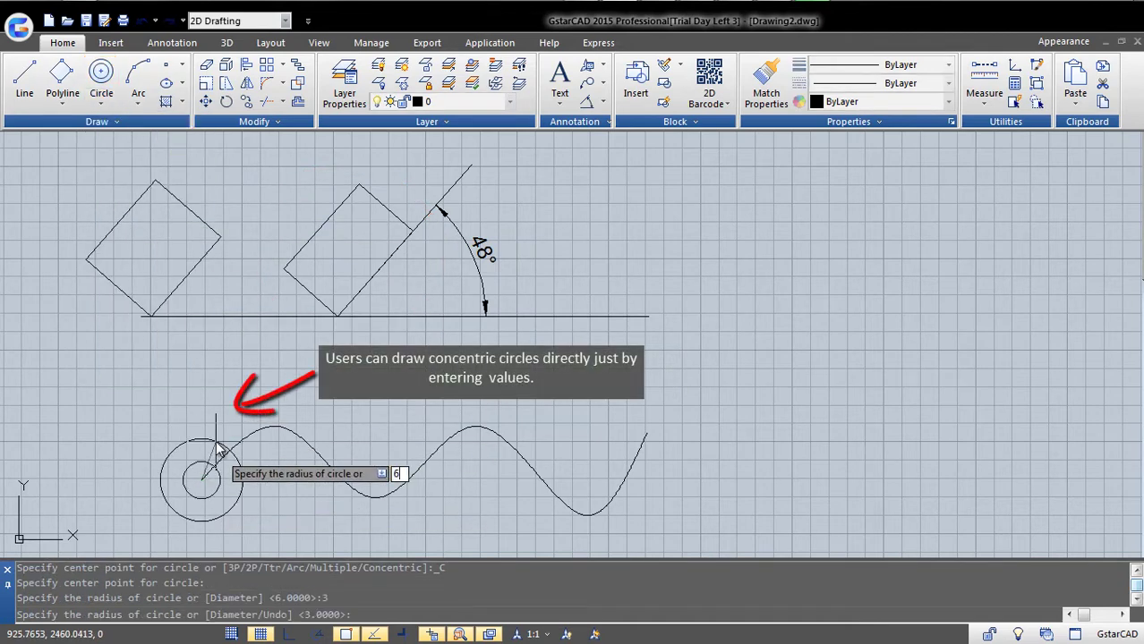
{"action": "key", "text": "Return"}
{"action": "key", "text": "Escape"}
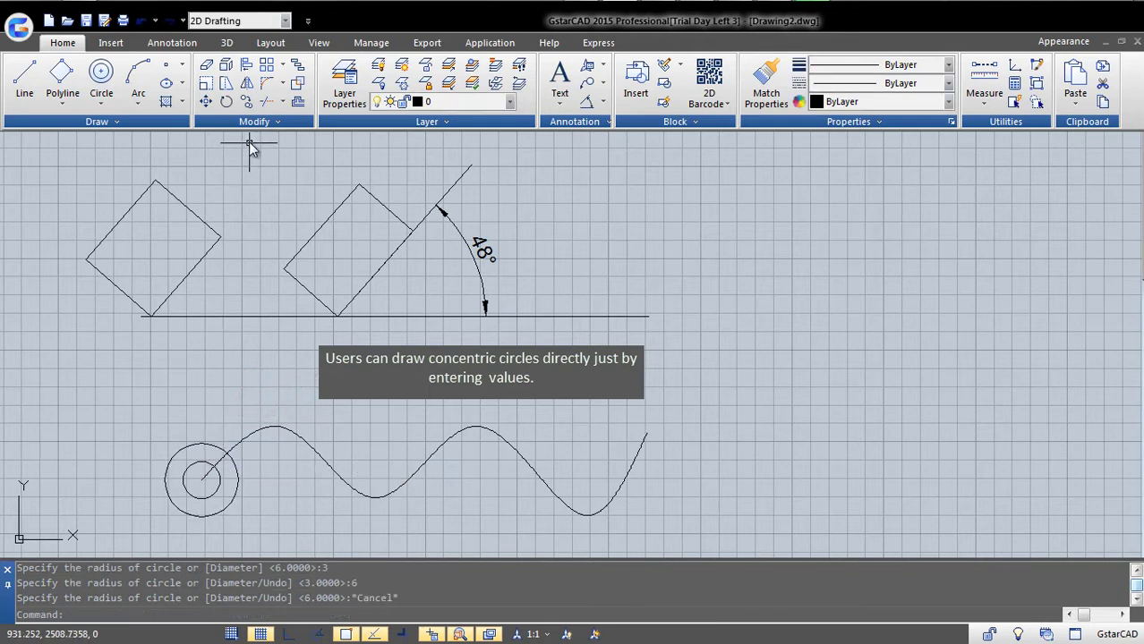
- Copy the concentric circle pair along the sine curve, divided evenly into 6
{"action": "left_click", "coordinate": [247, 99]}
{"action": "left_click", "coordinate": [252, 488]}
{"action": "left_click", "coordinate": [205, 498]}
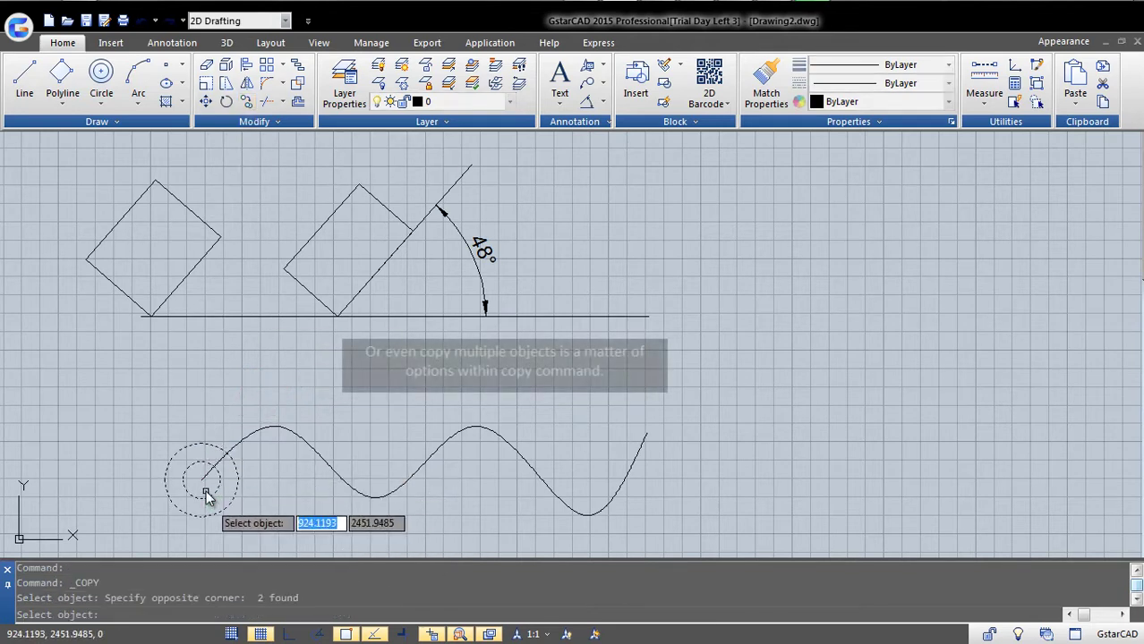
{"action": "key", "text": "Return"}
{"action": "left_click", "coordinate": [203, 481]}
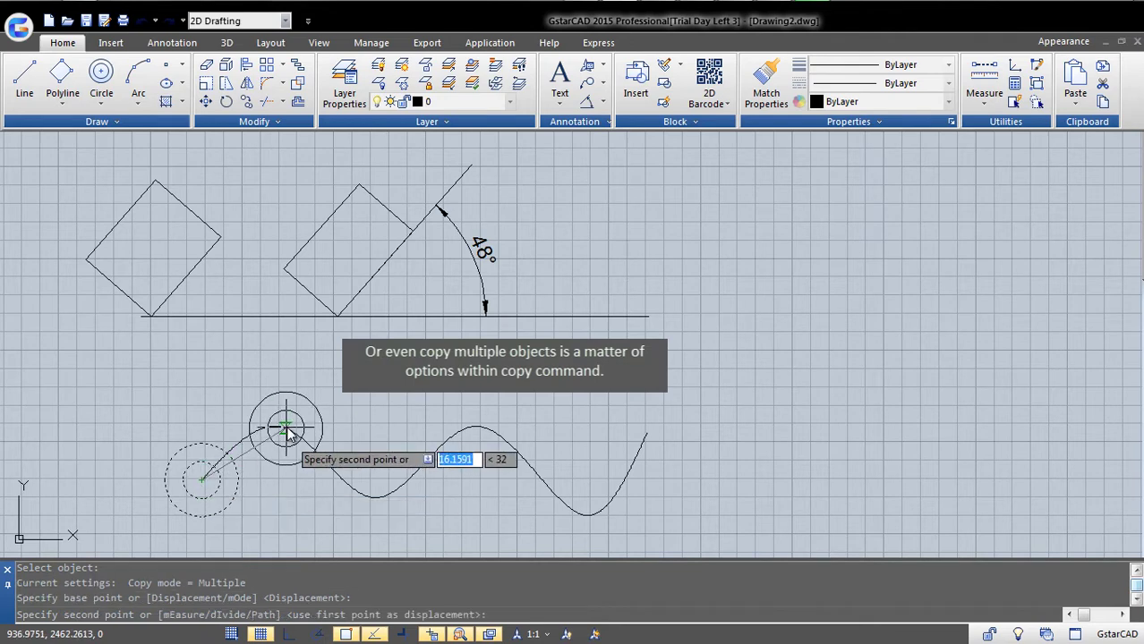
{"action": "key", "text": "Return"}
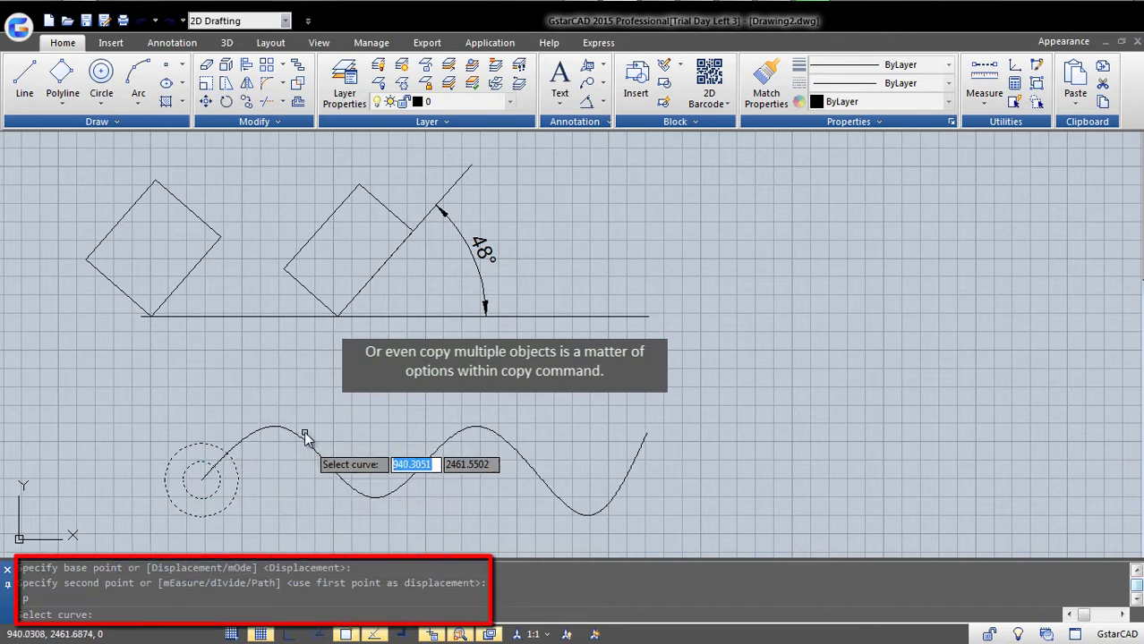
{"action": "left_click", "coordinate": [301, 437]}
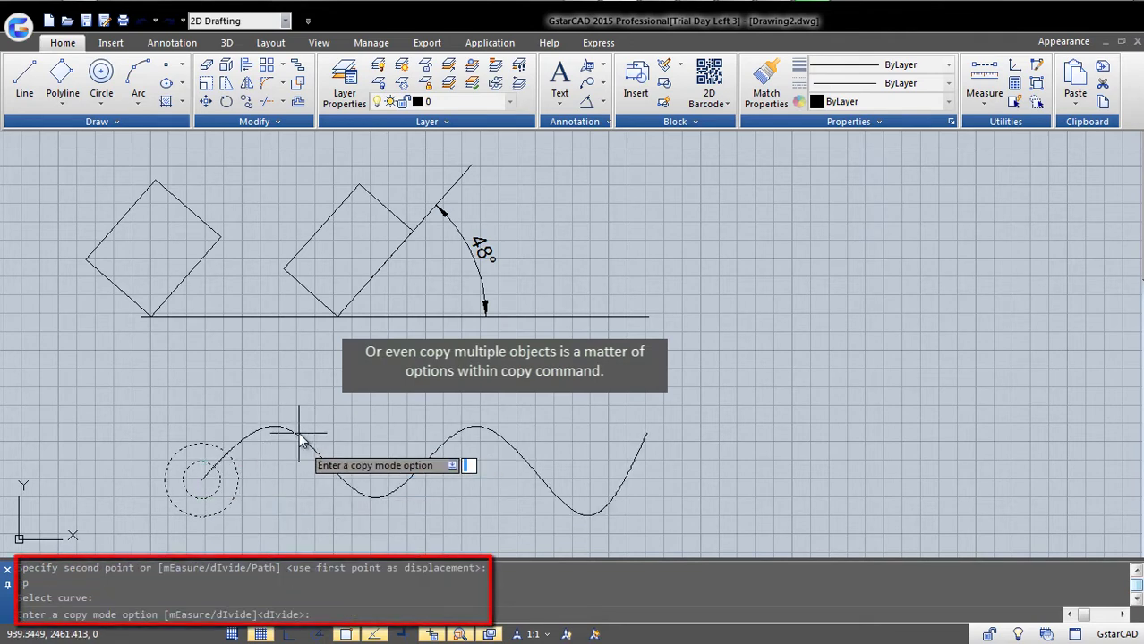
{"action": "type", "text": "i"}
{"action": "key", "text": "Return"}
{"action": "type", "text": "6"}
{"action": "key", "text": "Return"}
{"action": "middle_click_drag", "start_coordinate": [700, 406], "coordinate": [865, 419]}
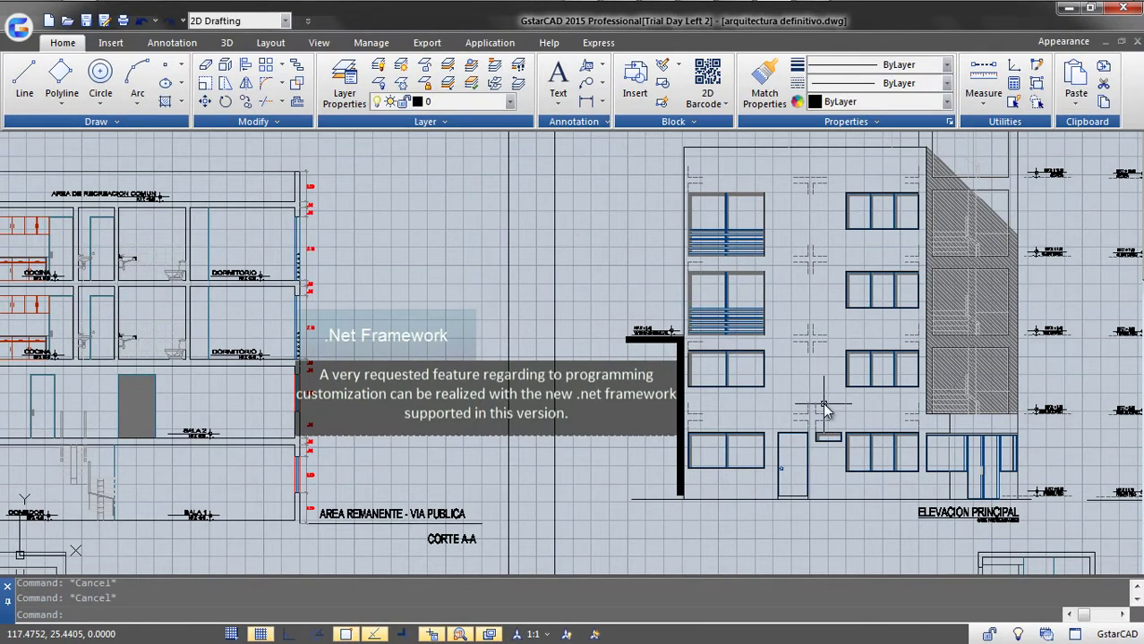
- Zoom into the elevation, select the window block and try a grip stretch, then cancel
{"action": "middle_click_drag", "start_coordinate": [822, 403], "coordinate": [748, 448]}
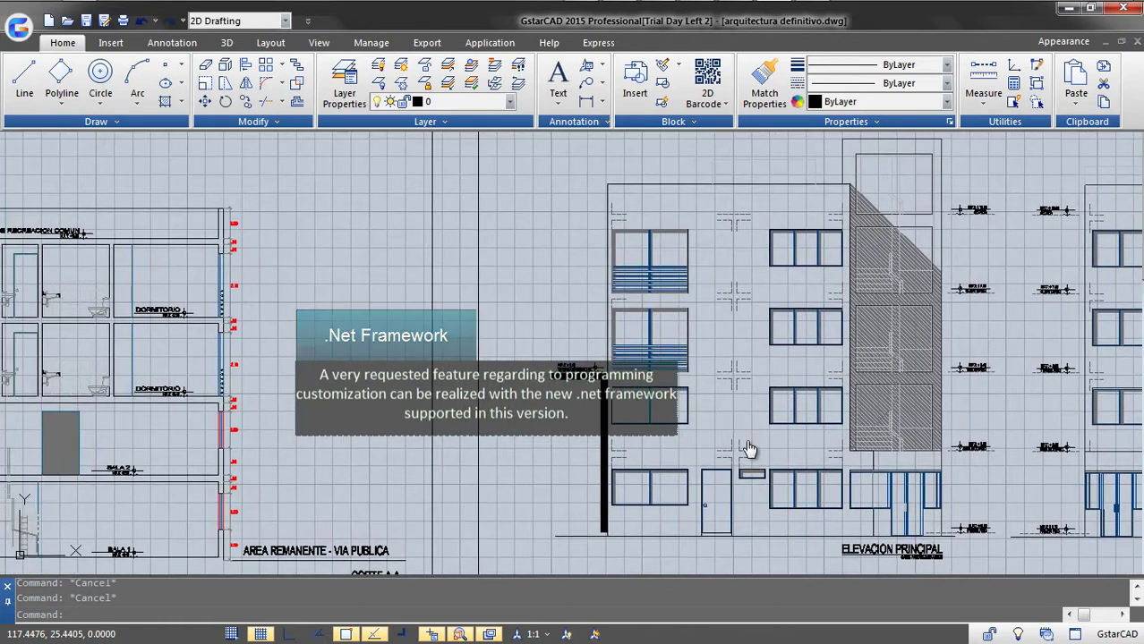
{"action": "scroll", "coordinate": [609, 270], "scroll_direction": "up", "scroll_amount": 2}
{"action": "scroll", "coordinate": [607, 260], "scroll_direction": "up", "scroll_amount": 2}
{"action": "scroll", "coordinate": [616, 259], "scroll_direction": "up", "scroll_amount": 2}
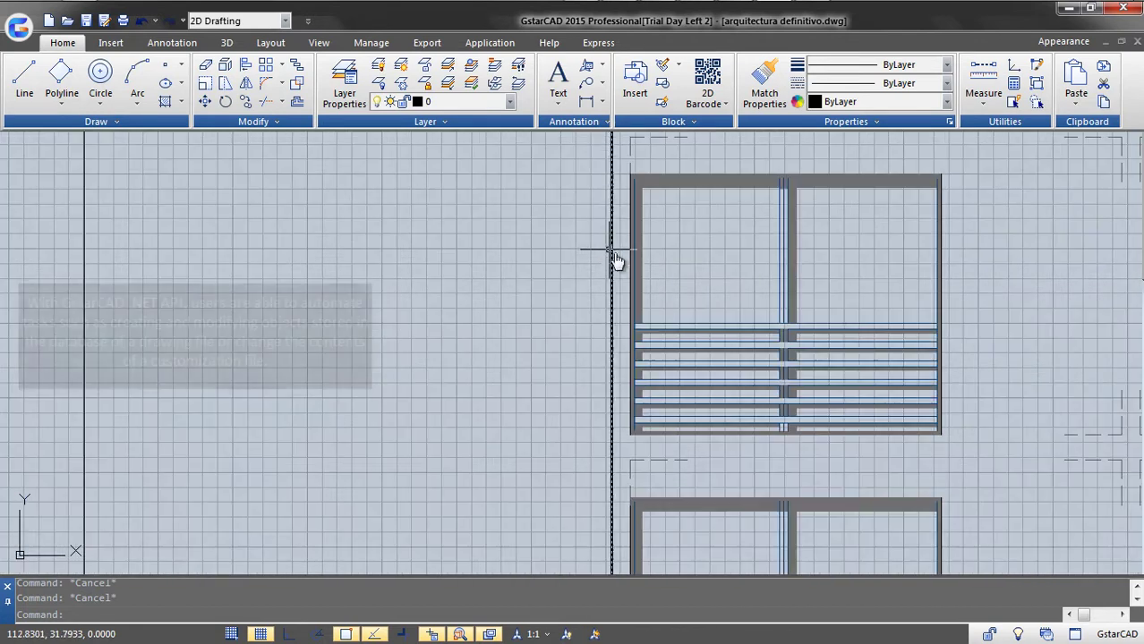
{"action": "left_click", "coordinate": [637, 273]}
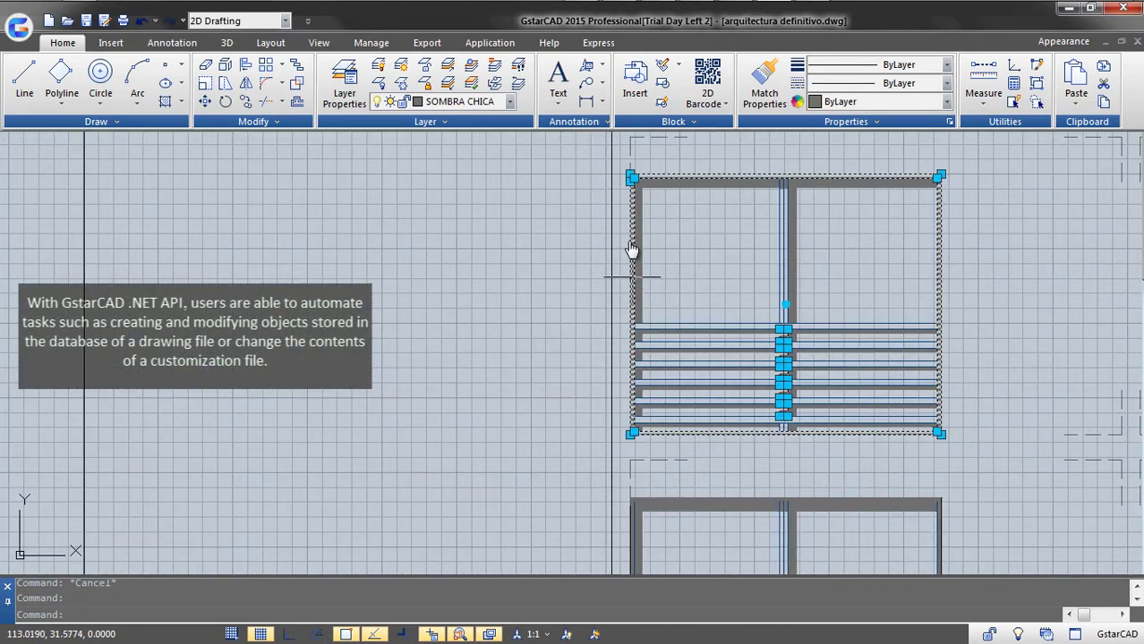
{"action": "left_click", "coordinate": [630, 177]}
{"action": "key", "text": "Escape"}
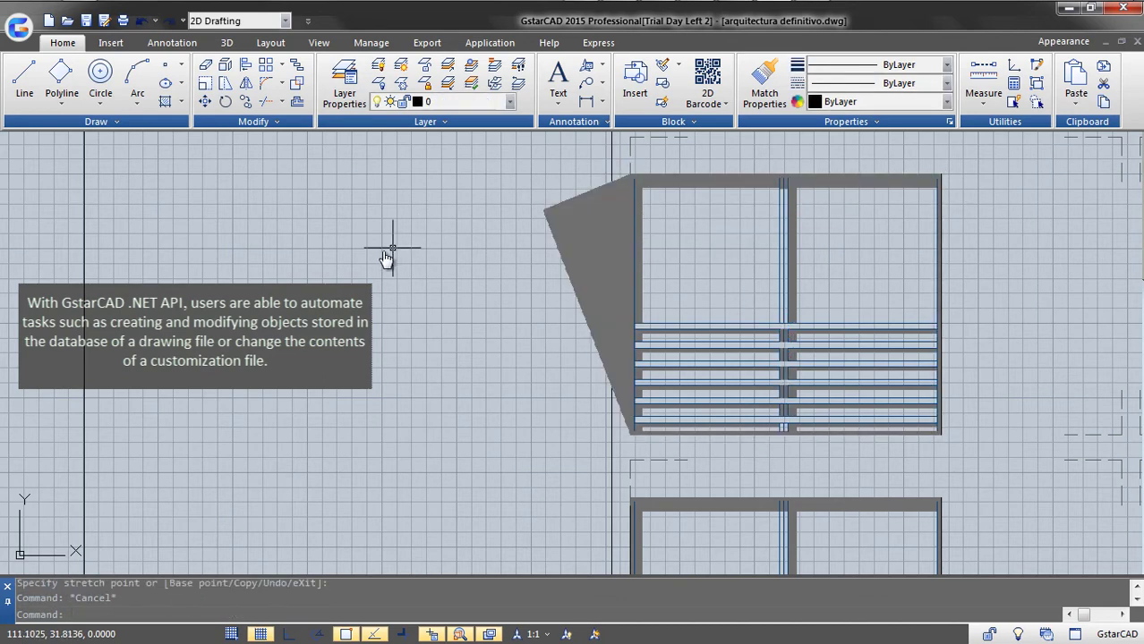
- Draw a line from the grey wedge's upper-left corner out to the left
{"action": "type", "text": "l"}
{"action": "key", "text": "Return"}
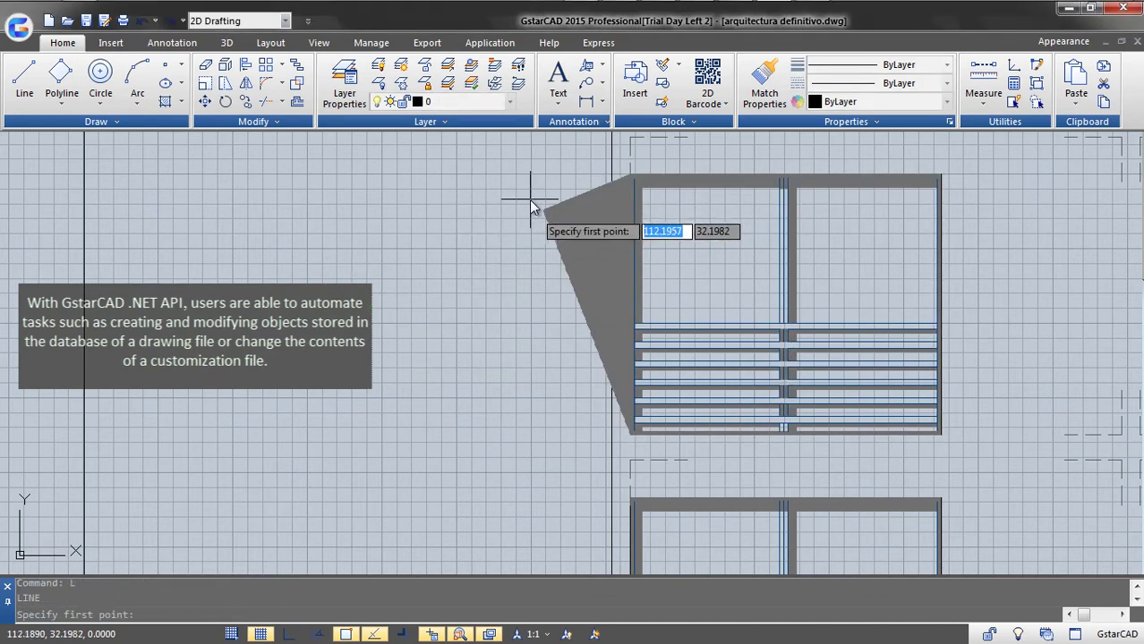
{"action": "left_click", "coordinate": [545, 212]}
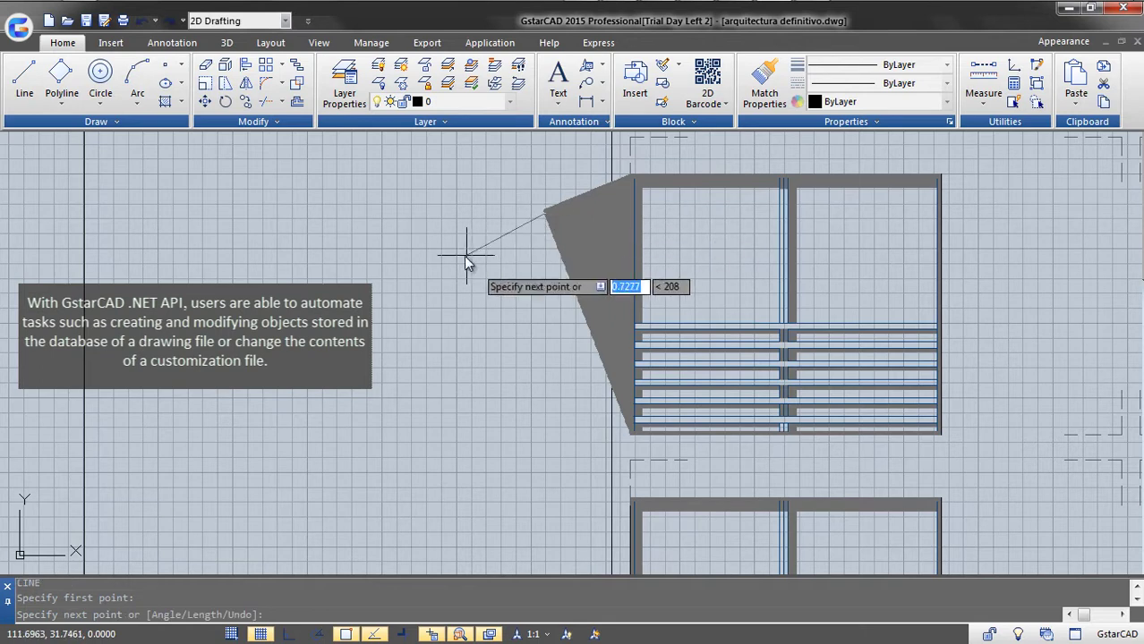
{"action": "left_click", "coordinate": [410, 282]}
{"action": "key", "text": "Escape"}
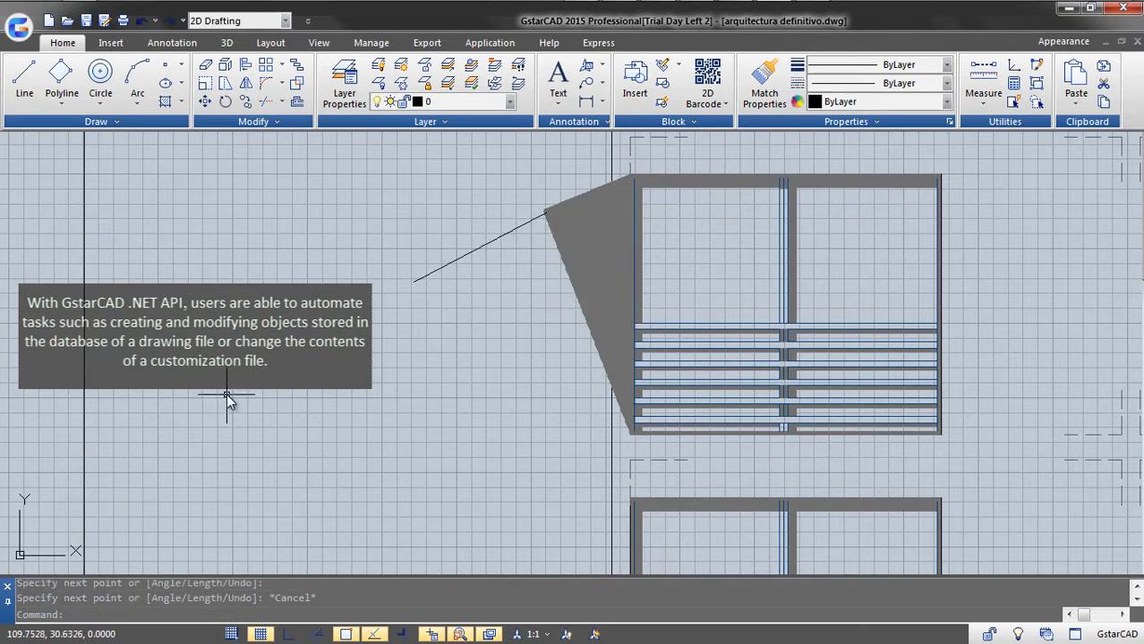
- Load the addline.dll .NET assembly with NETLOAD and run its ADDLINE command
{"action": "type", "text": "net"}
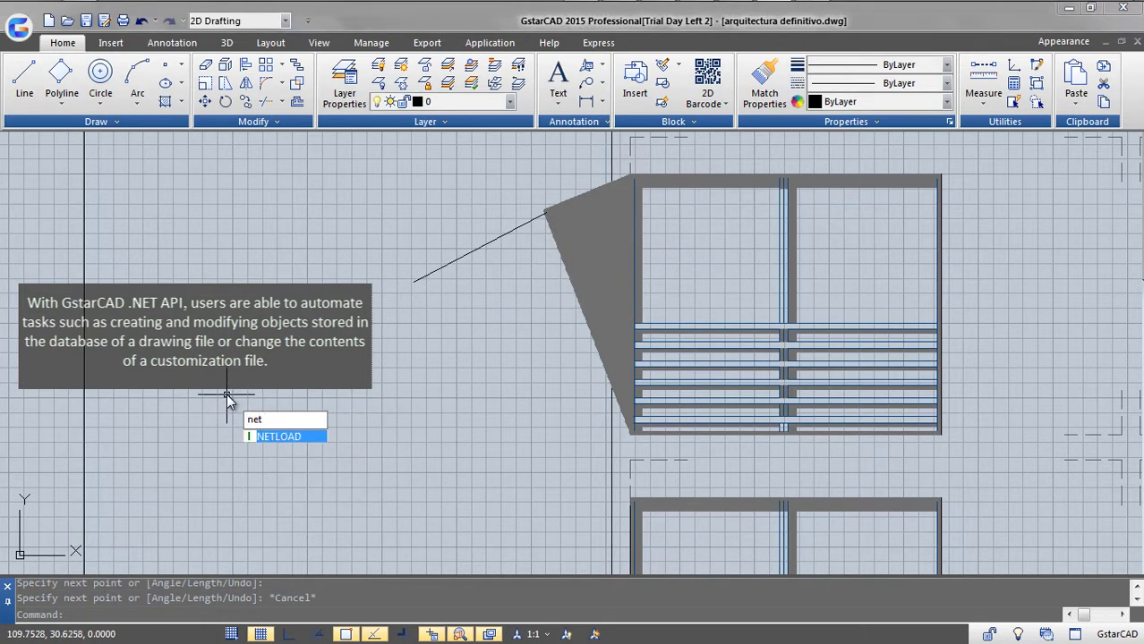
{"action": "key", "text": "Return"}
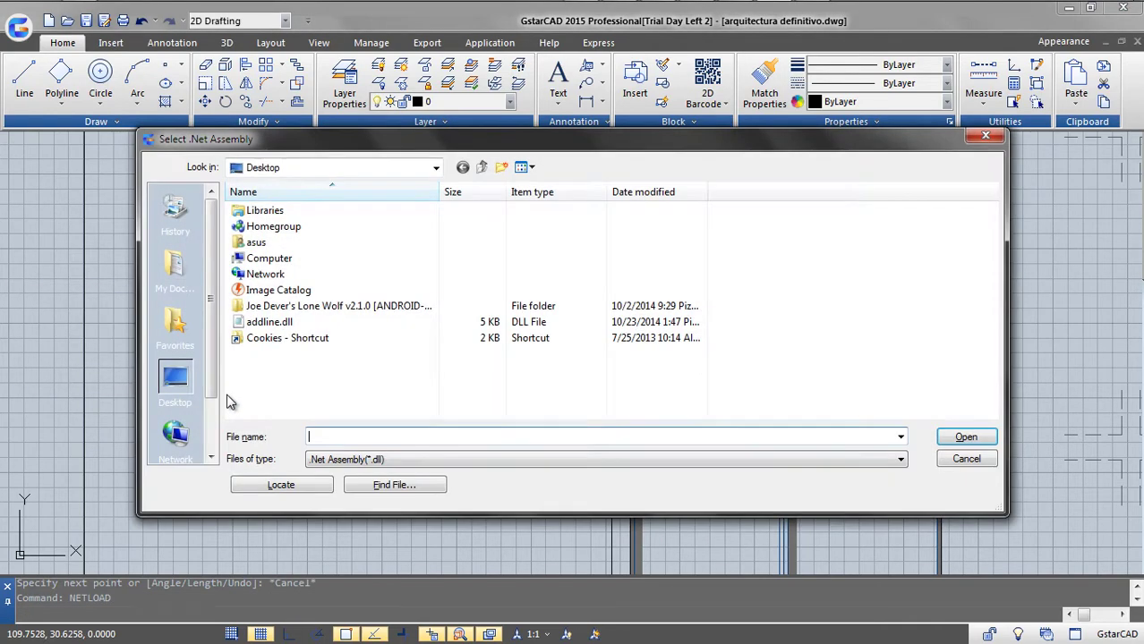
{"action": "left_click", "coordinate": [268, 323]}
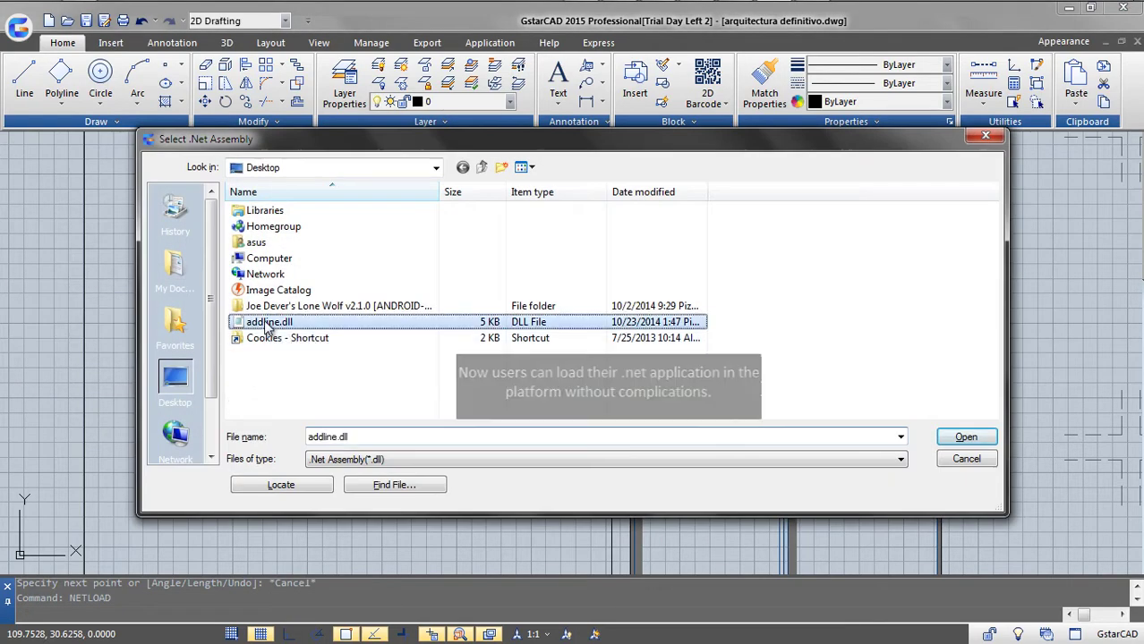
{"action": "left_click", "coordinate": [963, 438]}
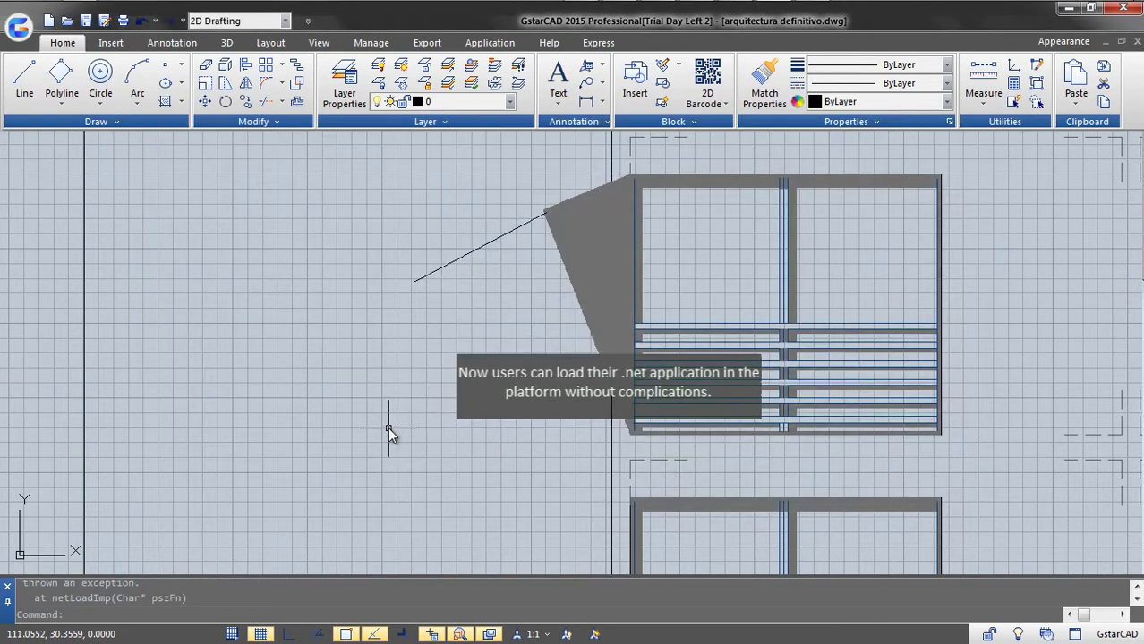
{"action": "type", "text": "add"}
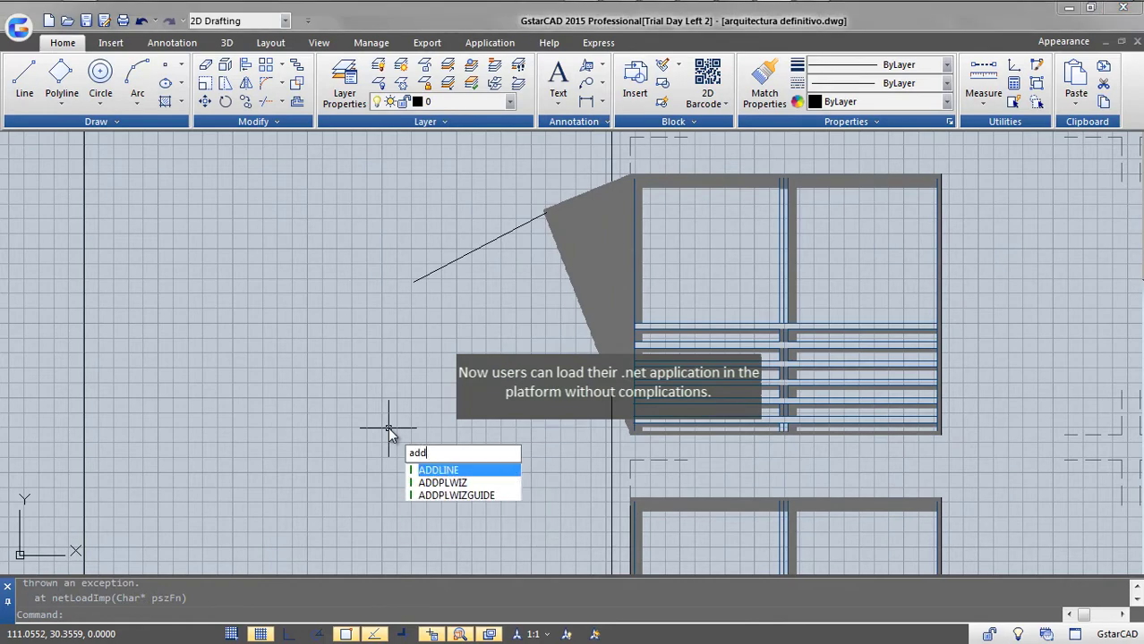
{"action": "key", "text": "Return"}
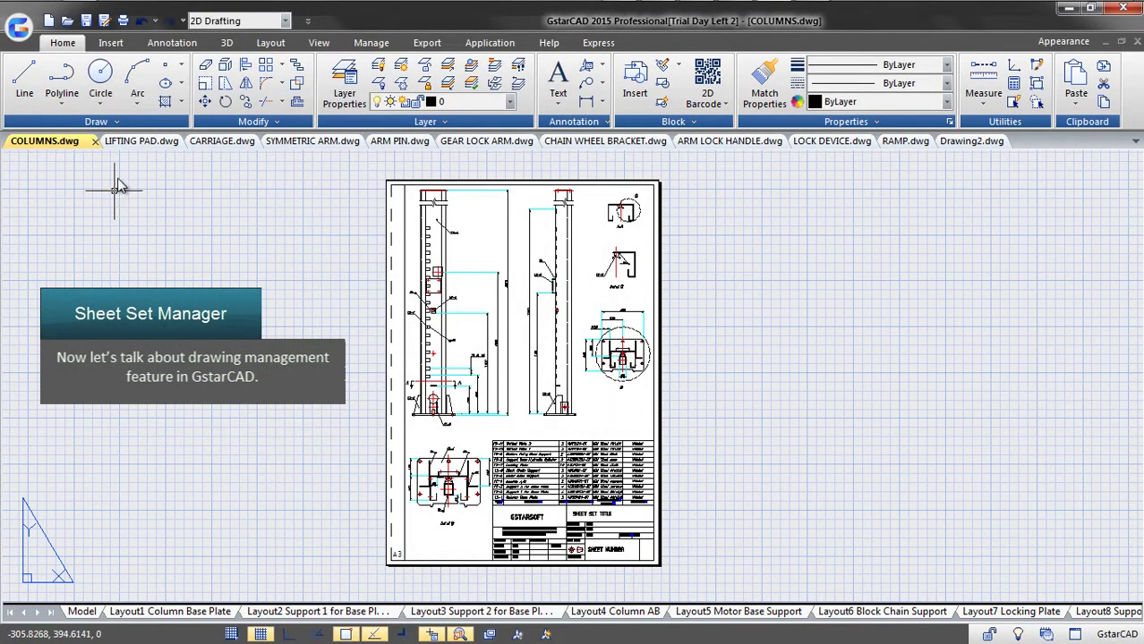
- Cycle through the open drawings from LIFTING PAD to RAMP, ending on the empty Drawing2
{"action": "left_click", "coordinate": [134, 141]}
{"action": "left_click", "coordinate": [214, 142]}
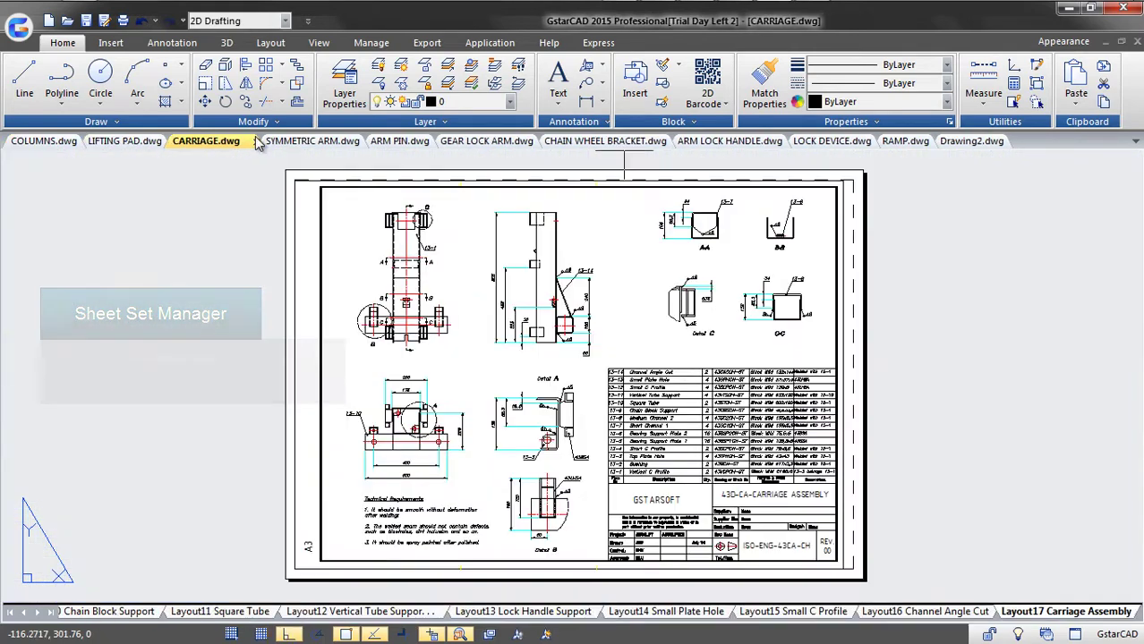
{"action": "left_click", "coordinate": [300, 143]}
{"action": "left_click", "coordinate": [394, 143]}
{"action": "left_click", "coordinate": [488, 143]}
{"action": "left_click", "coordinate": [596, 144]}
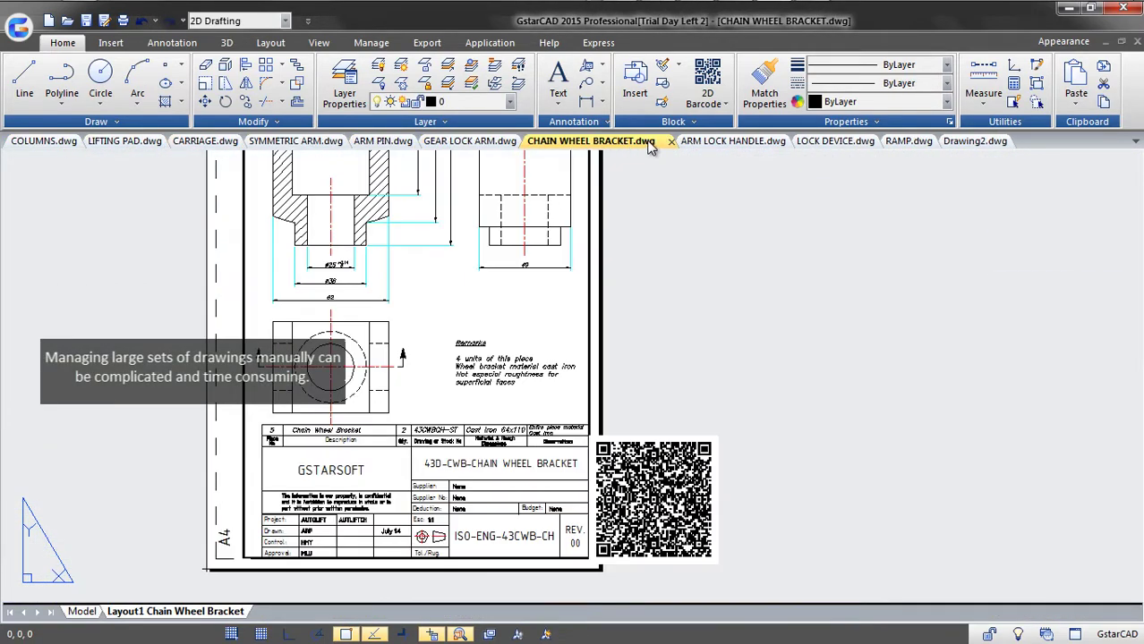
{"action": "left_click", "coordinate": [712, 143]}
{"action": "left_click", "coordinate": [826, 141]}
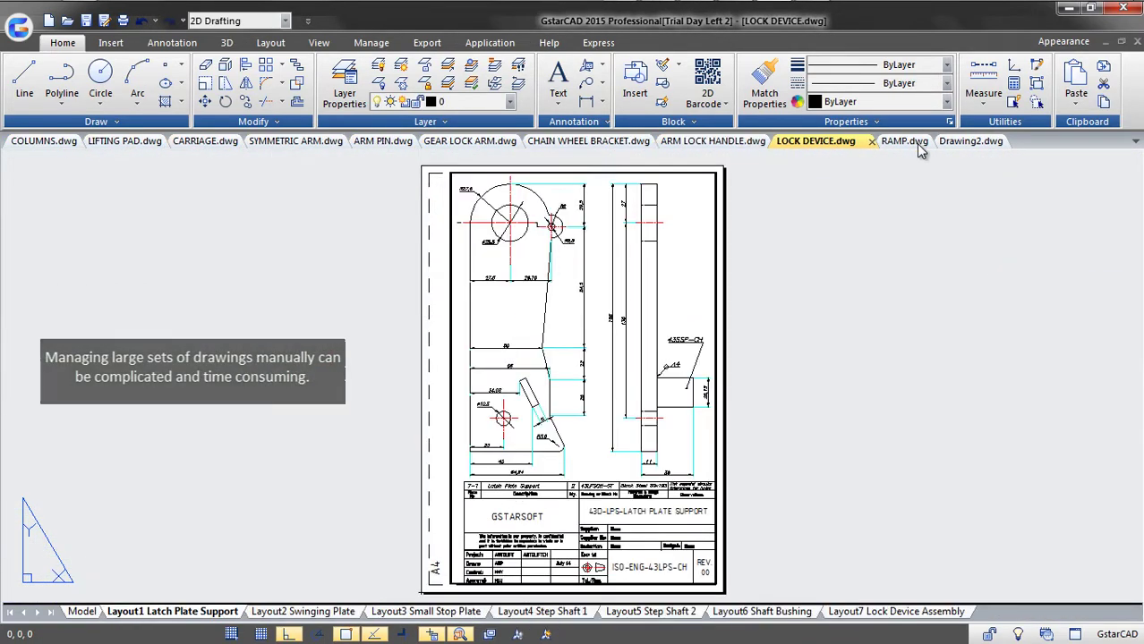
{"action": "left_click", "coordinate": [915, 143]}
{"action": "left_click", "coordinate": [965, 141]}
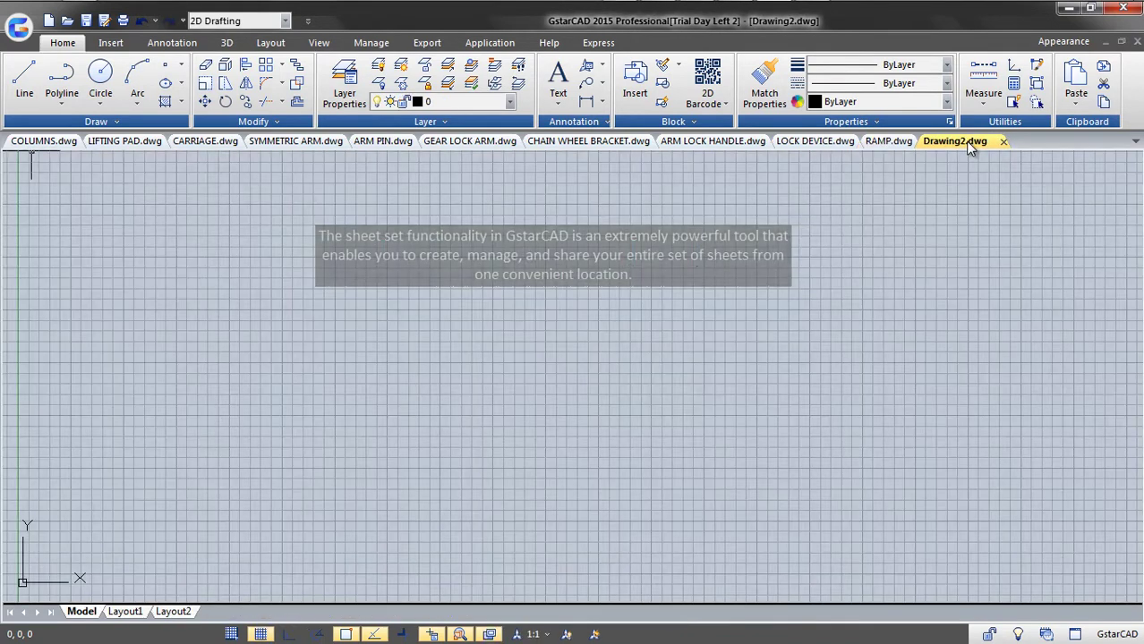
- Close all drawings except Drawing2, answering the save prompt for COLUMNS
{"action": "right_click", "coordinate": [965, 141]}
{"action": "left_click", "coordinate": [1009, 208]}
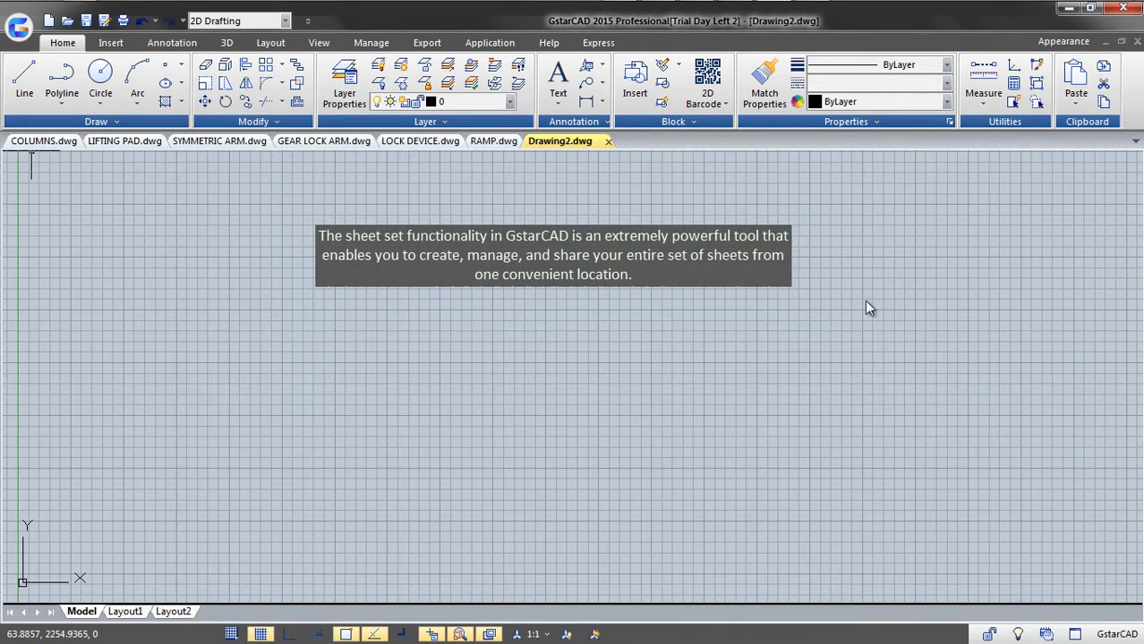
{"action": "left_click", "coordinate": [616, 367]}
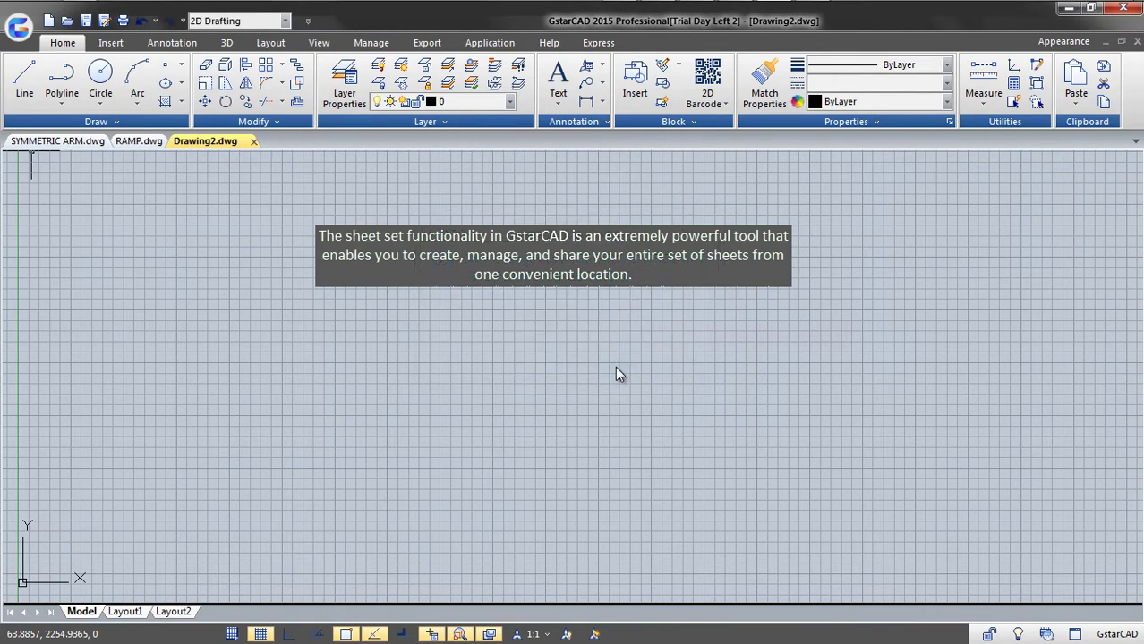
- Load the recent Auto Lift Manufacturing sheet set in the Sheet Set Manager and expand Subassemblies
{"action": "left_click", "coordinate": [318, 43]}
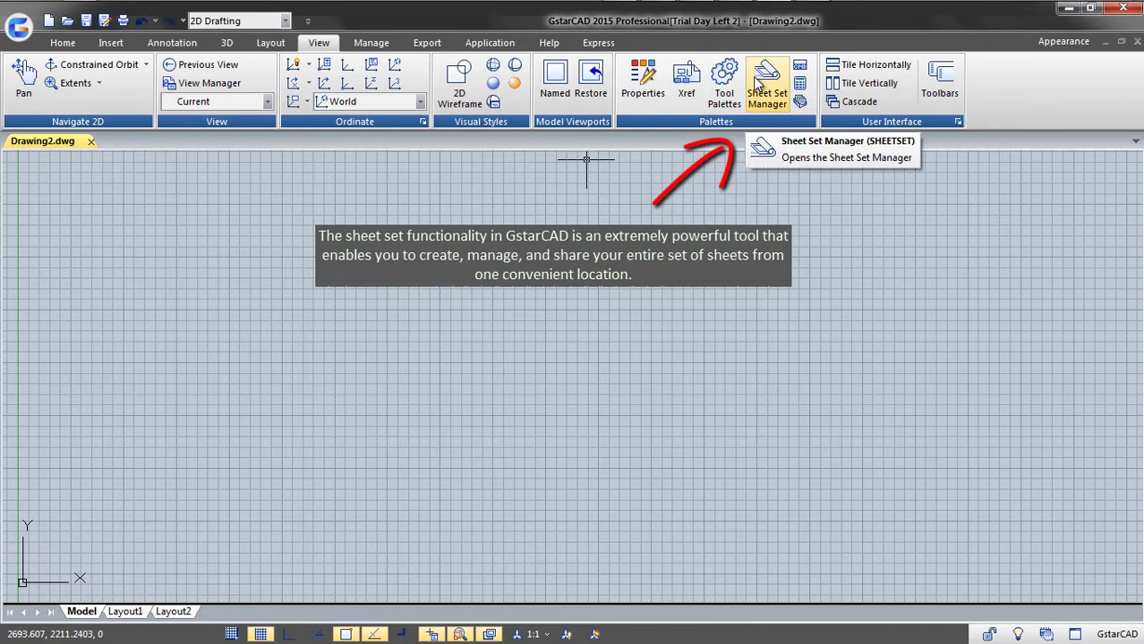
{"action": "left_click", "coordinate": [757, 82]}
{"action": "left_click", "coordinate": [67, 168]}
{"action": "mouse_move", "coordinate": [67, 167]}
{"action": "left_click", "coordinate": [205, 190]}
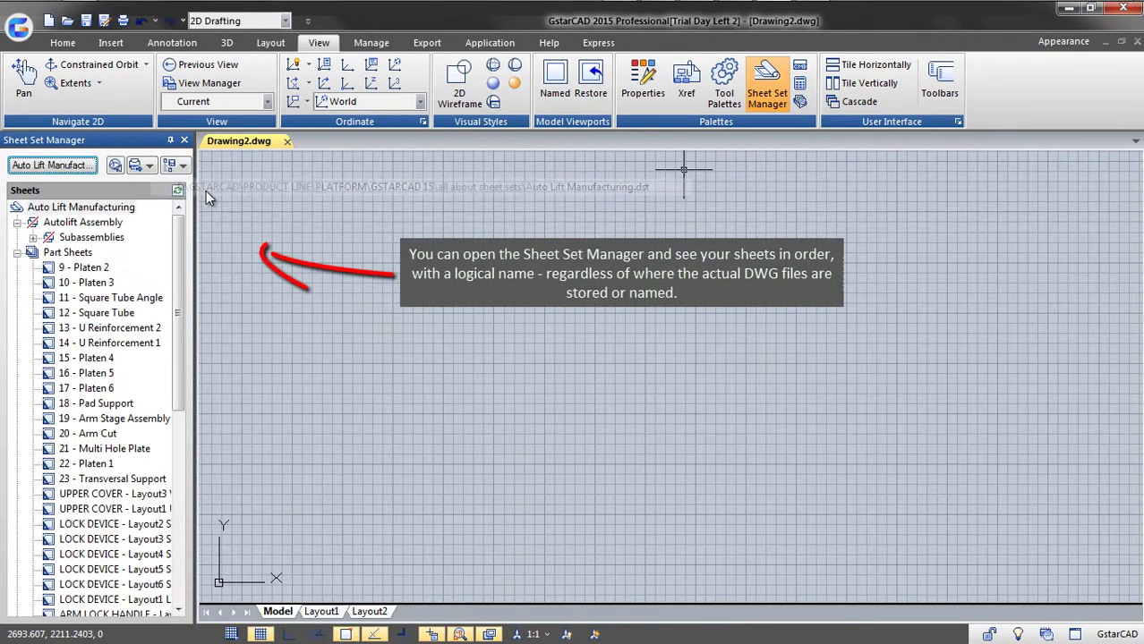
{"action": "left_click", "coordinate": [32, 238]}
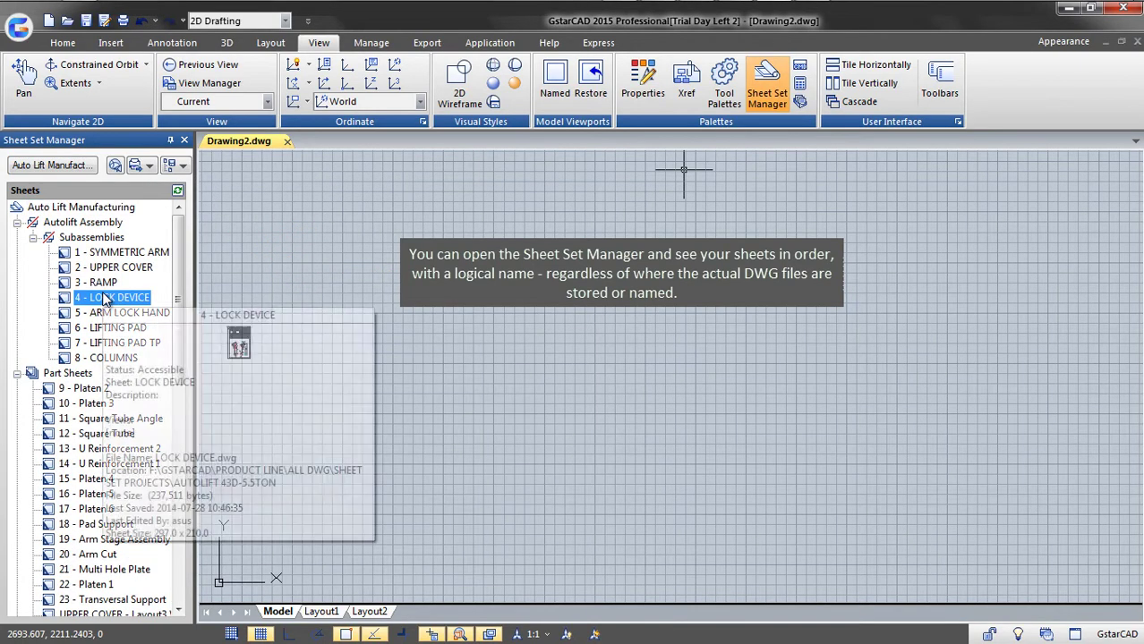
{"action": "left_click", "coordinate": [104, 285]}
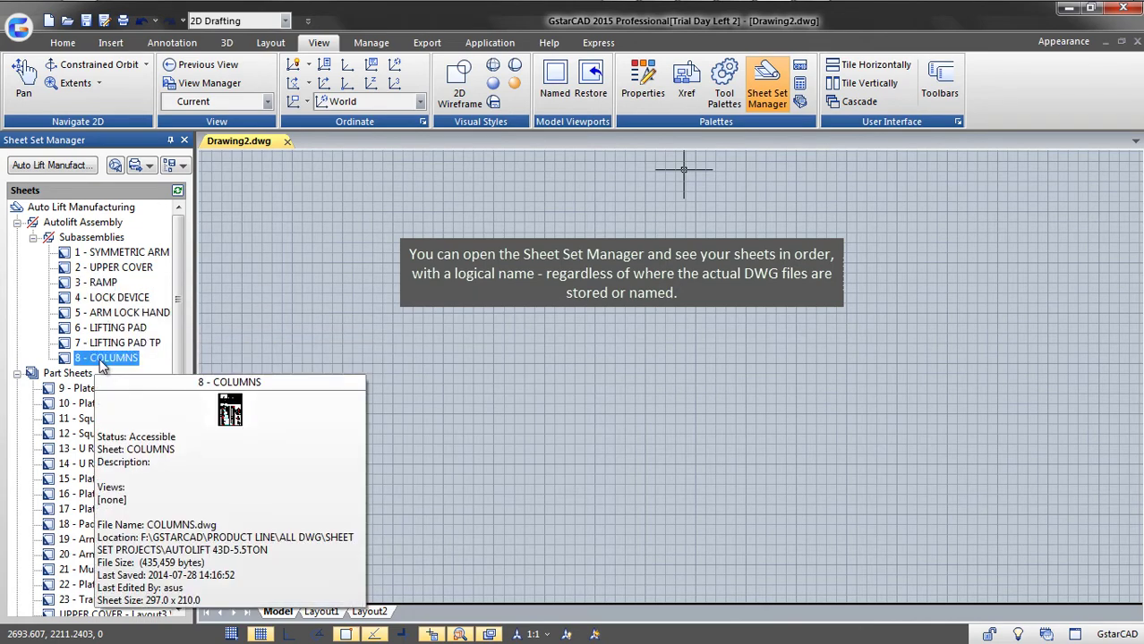
- Open the COLUMNS sheet, then review and close the sheet set publish options
{"action": "double_click", "coordinate": [104, 358]}
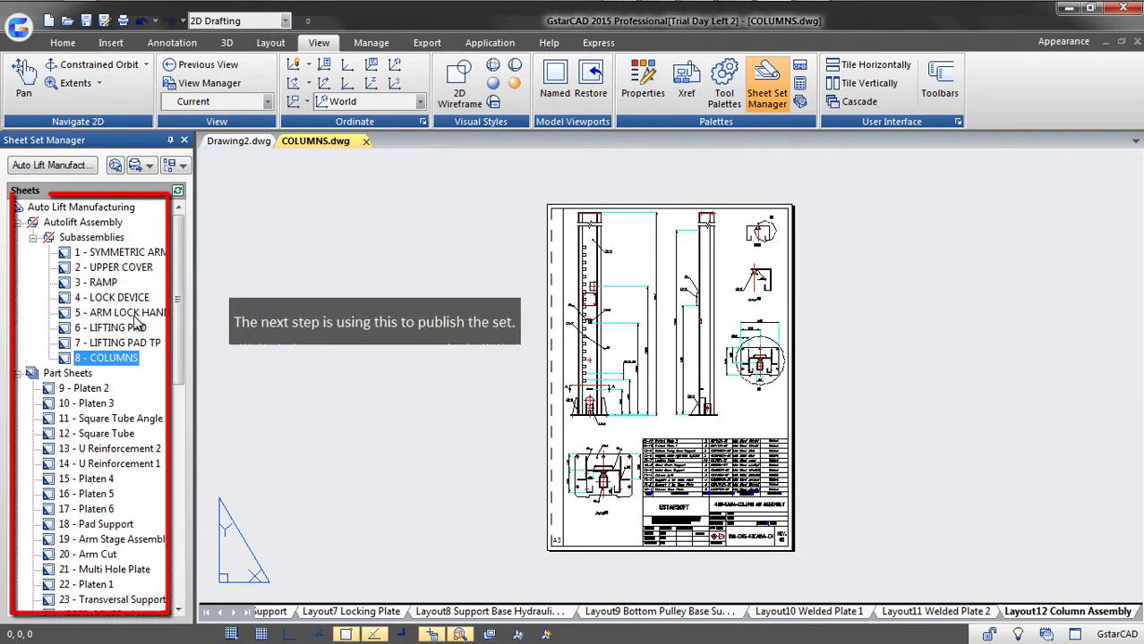
{"action": "mouse_move", "coordinate": [178, 310]}
{"action": "left_mouse_down"}
{"action": "mouse_move", "coordinate": [164, 493]}
{"action": "mouse_move", "coordinate": [175, 269]}
{"action": "left_mouse_up"}
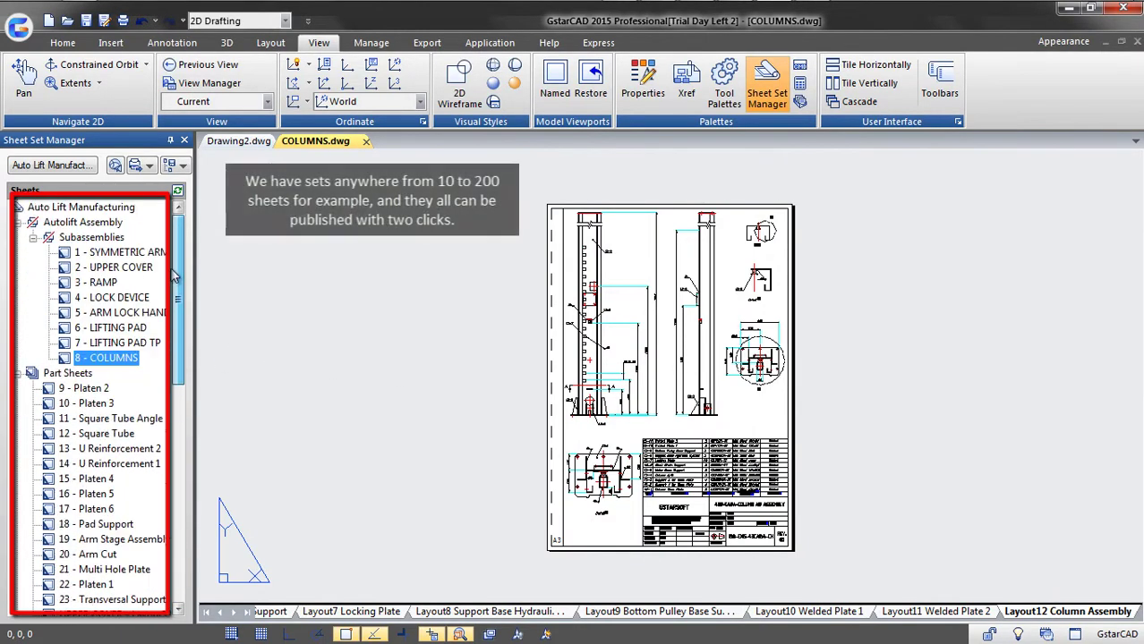
{"action": "right_click", "coordinate": [133, 348]}
{"action": "mouse_move", "coordinate": [178, 487]}
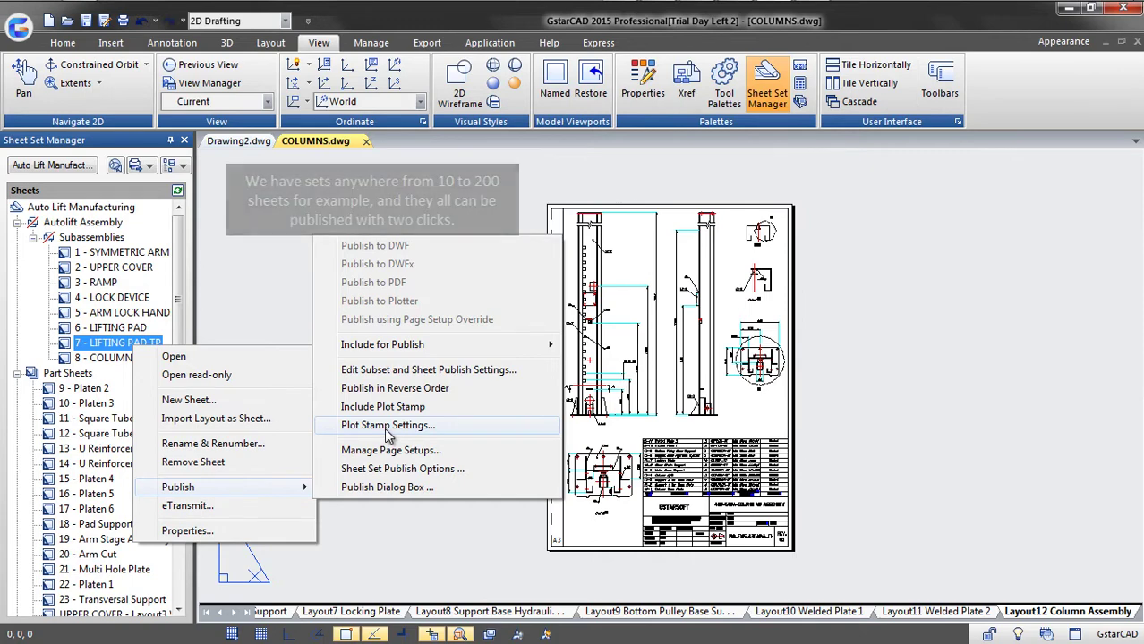
{"action": "left_click", "coordinate": [399, 473]}
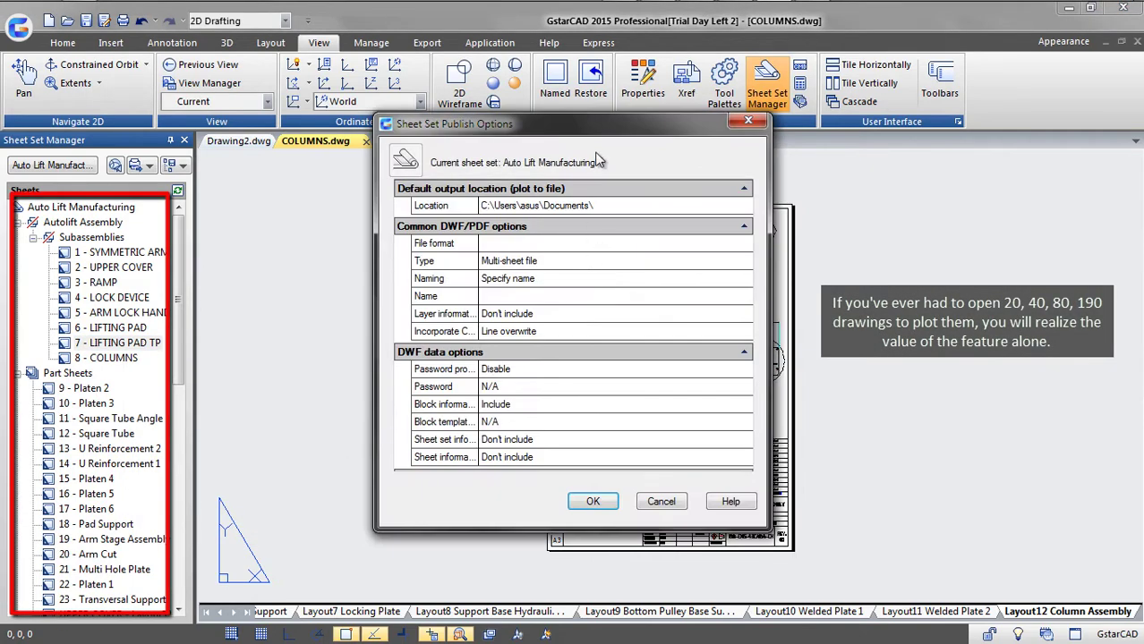
{"action": "left_click_drag", "start_coordinate": [591, 126], "coordinate": [567, 175]}
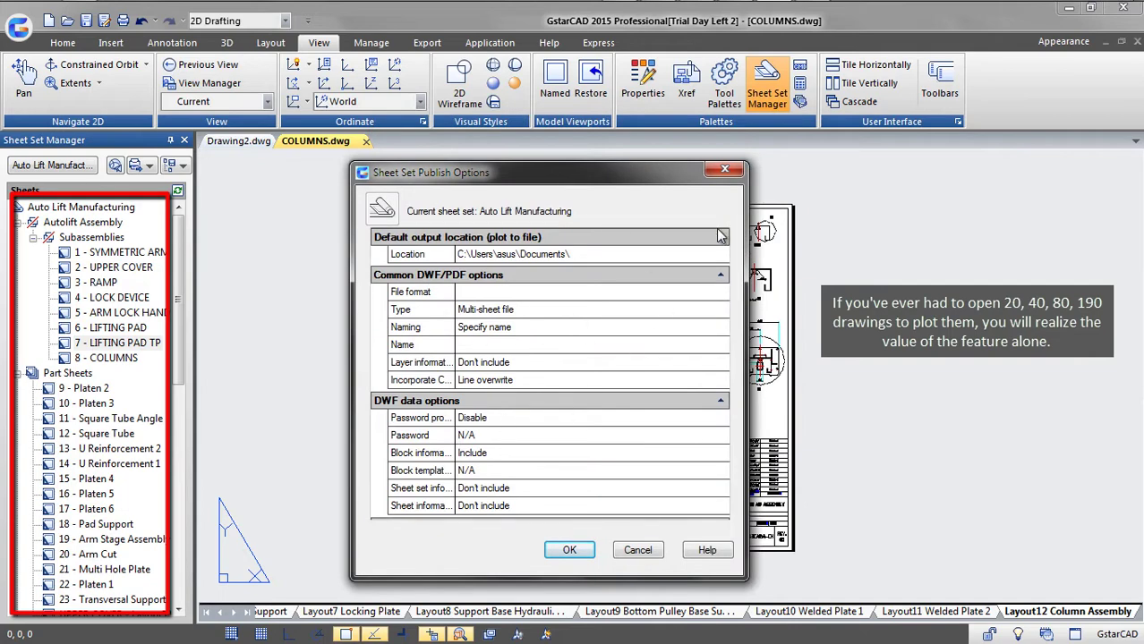
{"action": "left_click", "coordinate": [725, 171]}
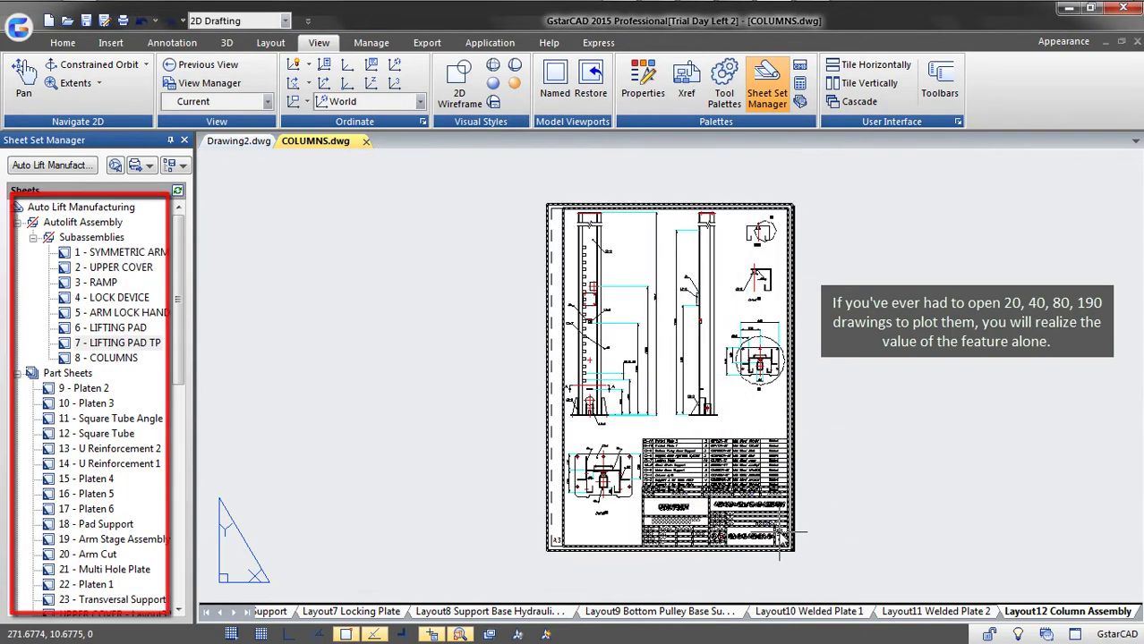
{"action": "scroll", "coordinate": [779, 511], "scroll_direction": "up", "scroll_amount": 3}
{"action": "scroll", "coordinate": [778, 510], "scroll_direction": "up", "scroll_amount": 2}
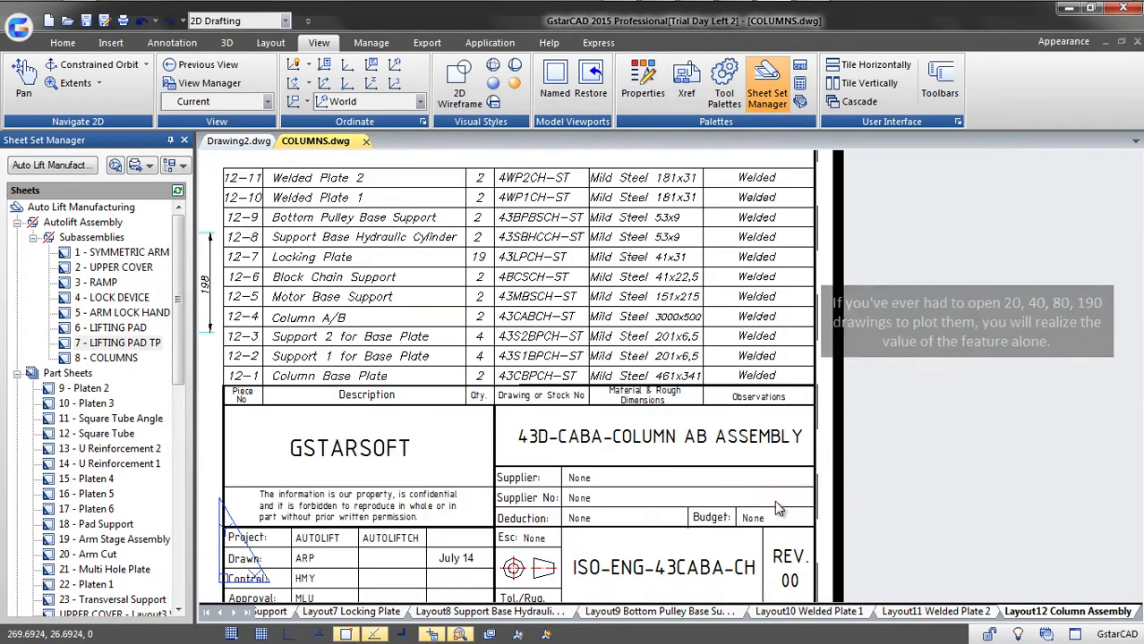
{"action": "double_click", "coordinate": [768, 452]}
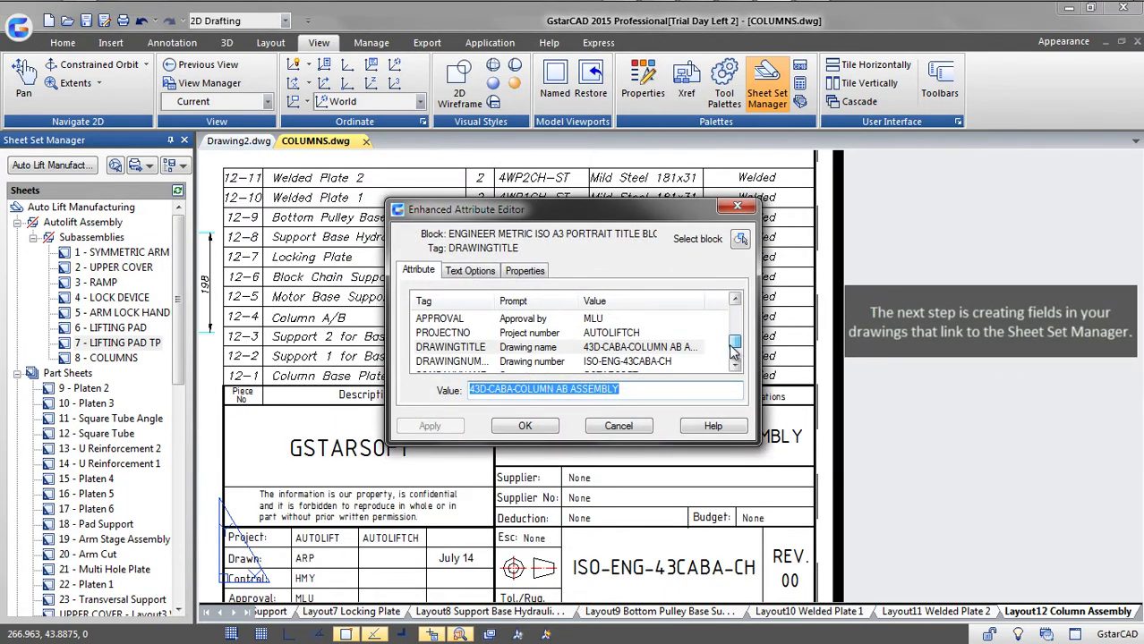
{"action": "key", "text": "Escape"}
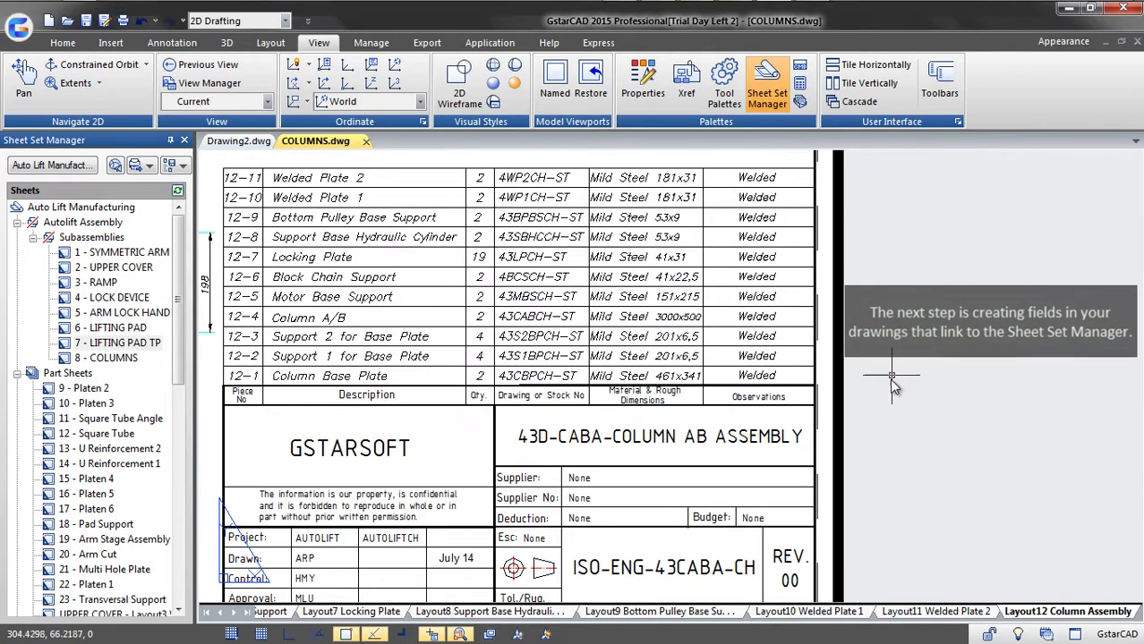
{"action": "type", "text": "FIELD"}
{"action": "key", "text": "Return"}
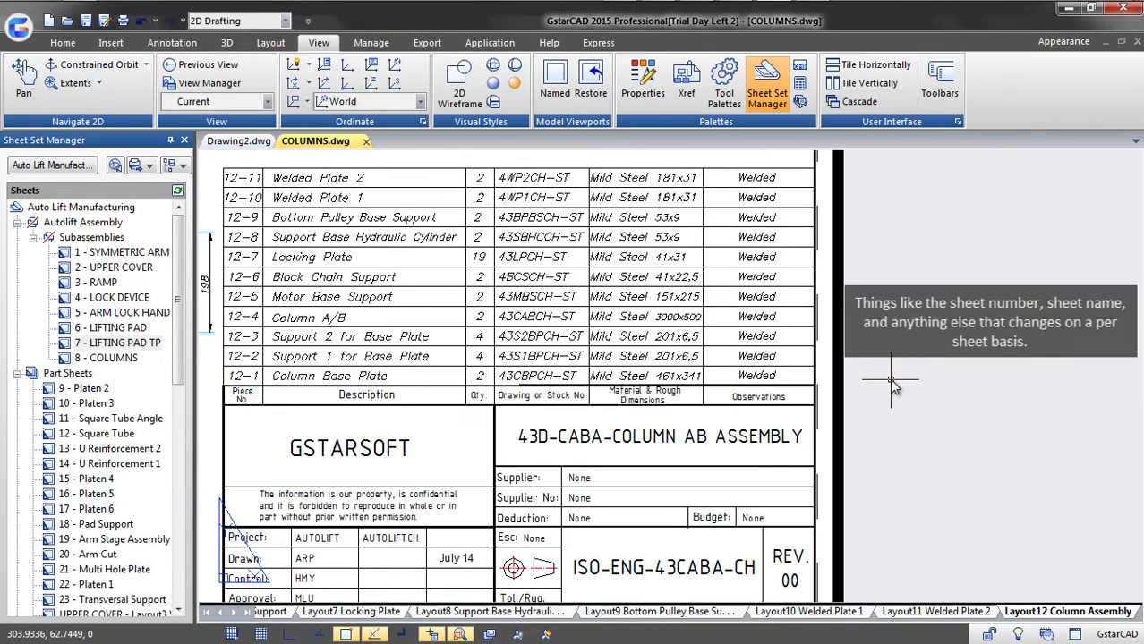
{"action": "left_click", "coordinate": [450, 193]}
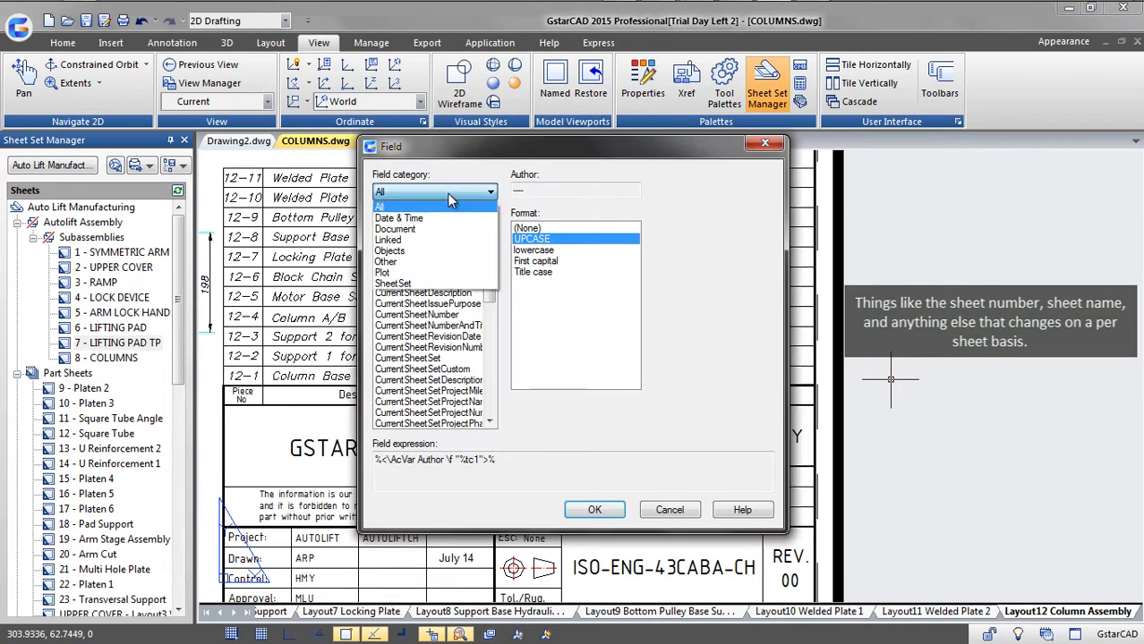
{"action": "left_click", "coordinate": [394, 284]}
{"action": "left_click", "coordinate": [452, 282]}
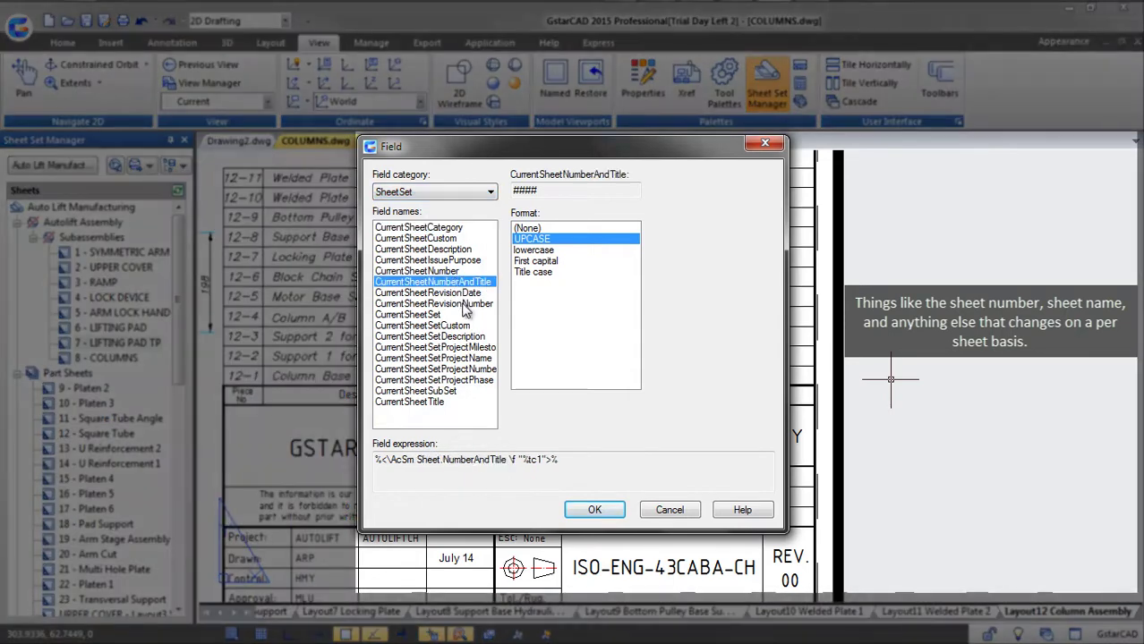
{"action": "left_click", "coordinate": [447, 380]}
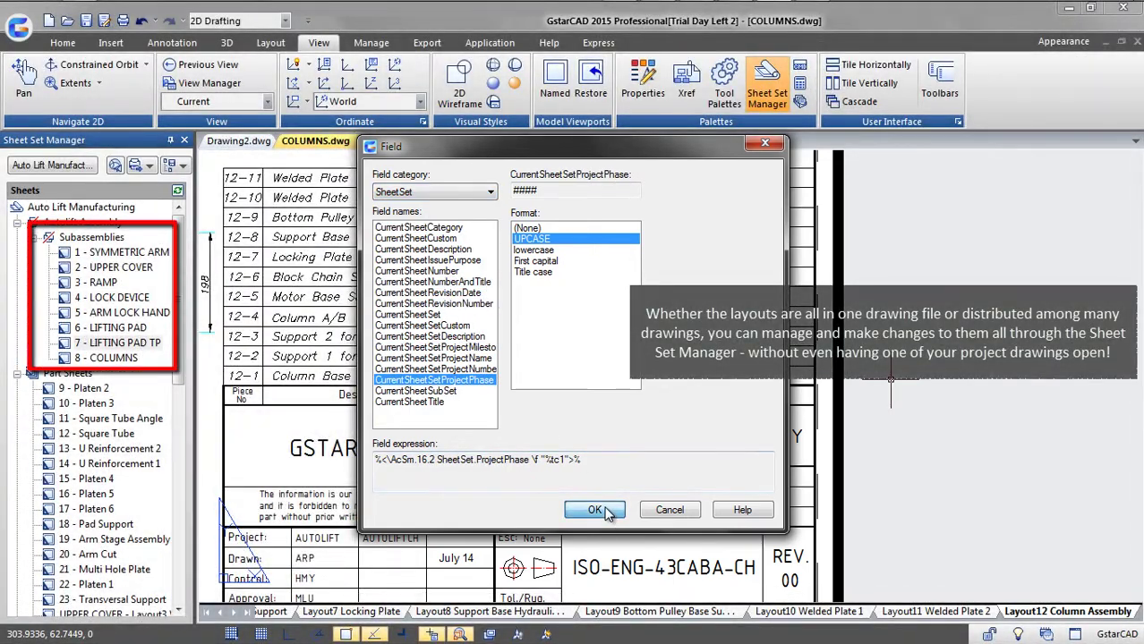
- Accept the chosen field, pan the sheet, and open the 4 - LOCK DEVICE sheet
{"action": "left_click", "coordinate": [671, 510]}
{"action": "scroll", "coordinate": [828, 439], "scroll_direction": "up", "scroll_amount": 5}
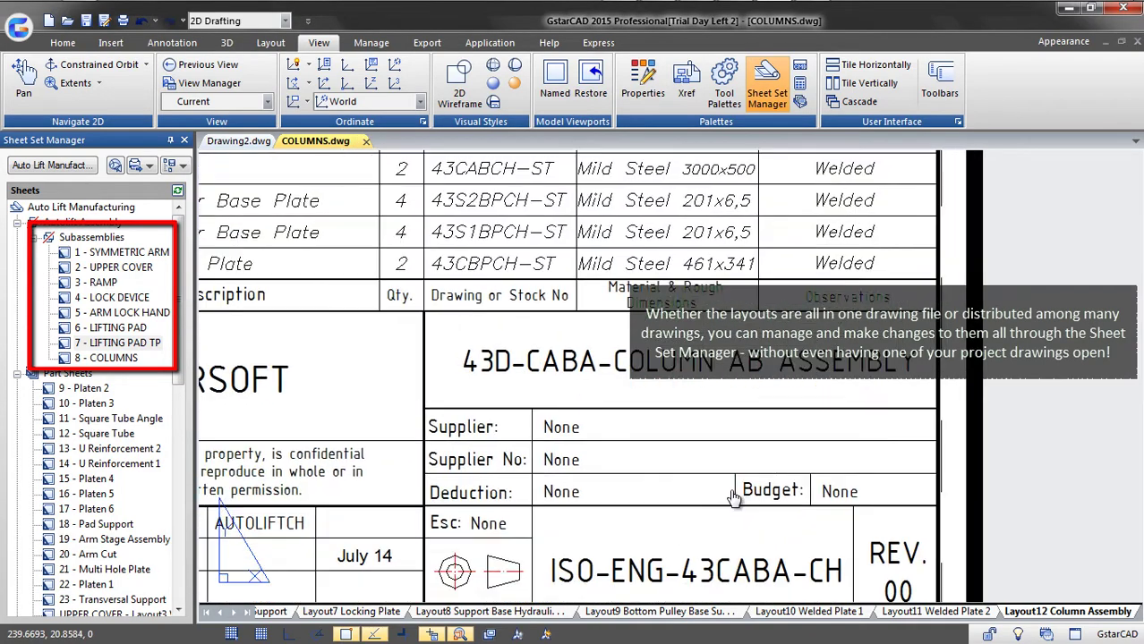
{"action": "scroll", "coordinate": [828, 439], "scroll_direction": "down", "scroll_amount": 3}
{"action": "scroll", "coordinate": [828, 438], "scroll_direction": "down", "scroll_amount": 2}
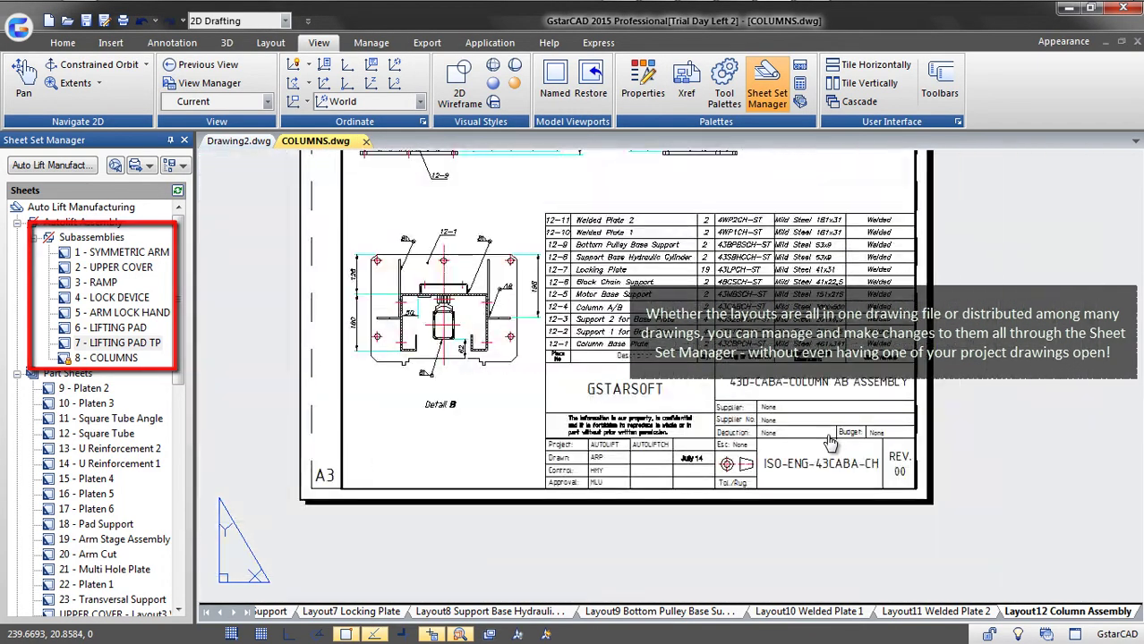
{"action": "middle_click_drag", "start_coordinate": [287, 307], "coordinate": [314, 410]}
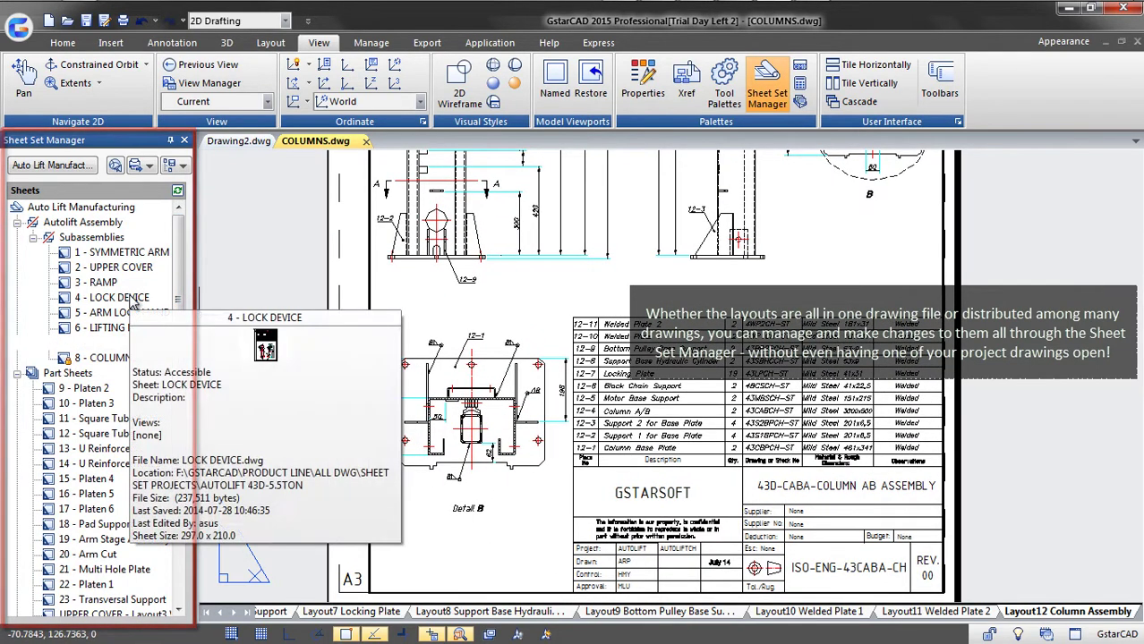
{"action": "left_click", "coordinate": [132, 304]}
{"action": "double_click", "coordinate": [132, 305]}
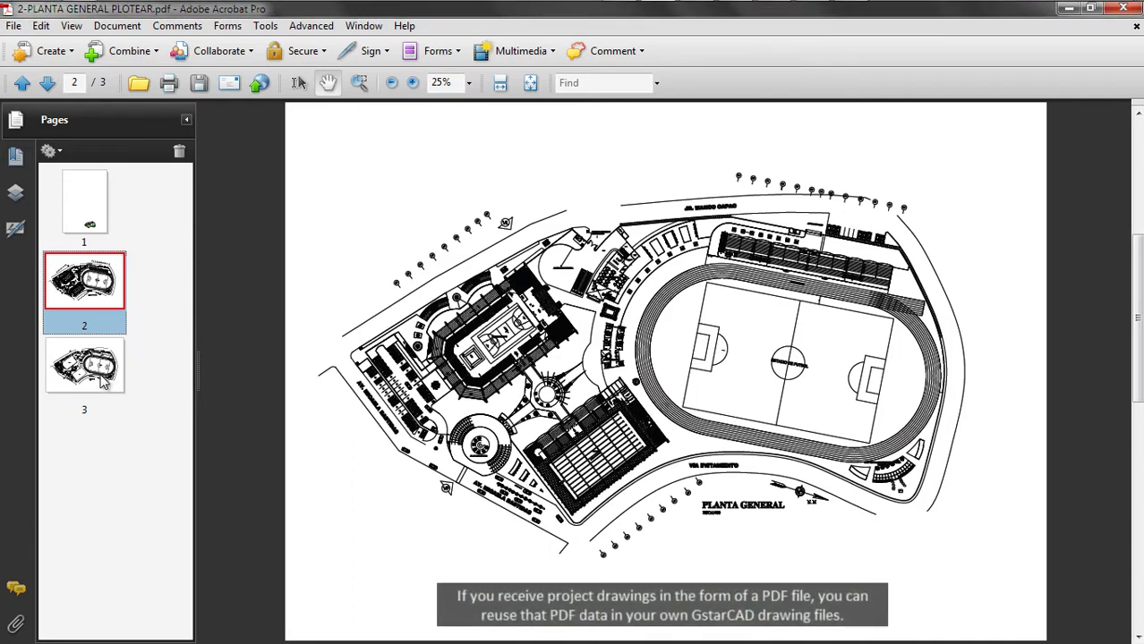
{"action": "left_click", "coordinate": [100, 376]}
{"action": "left_click", "coordinate": [112, 299]}
{"action": "left_click", "coordinate": [117, 376]}
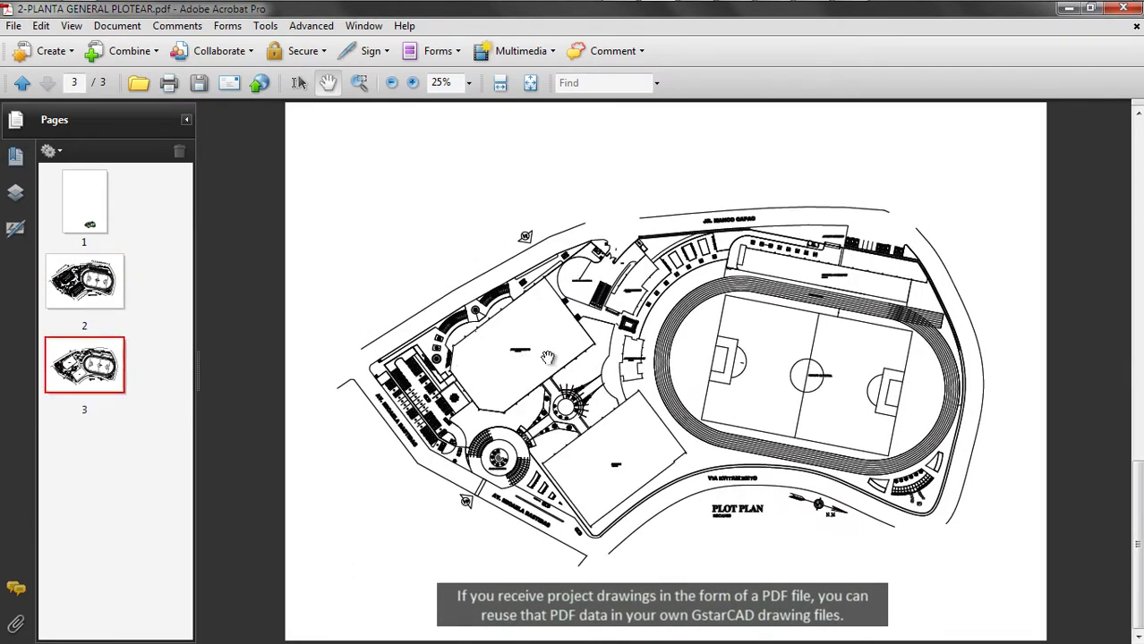
{"action": "scroll", "coordinate": [484, 380], "scroll_direction": "up", "scroll_amount": 1, "text": "ctrl"}
{"action": "scroll", "coordinate": [484, 380], "scroll_direction": "up", "scroll_amount": 1, "text": "ctrl"}
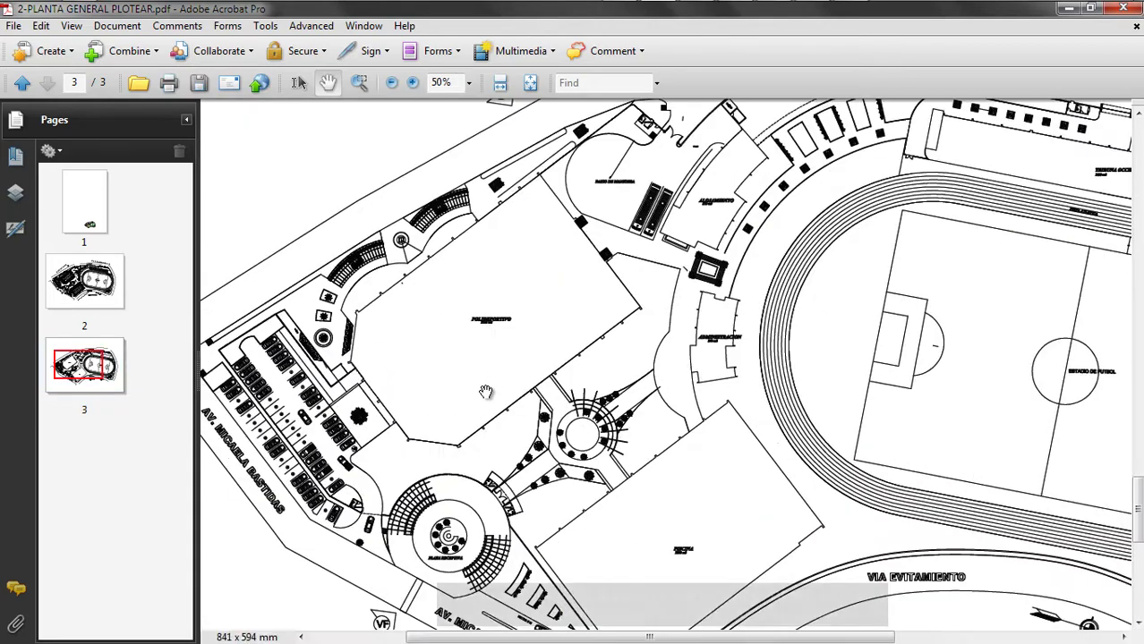
{"action": "scroll", "coordinate": [484, 379], "scroll_direction": "up", "scroll_amount": 1, "text": "ctrl"}
{"action": "left_click_drag", "start_coordinate": [671, 445], "coordinate": [787, 374]}
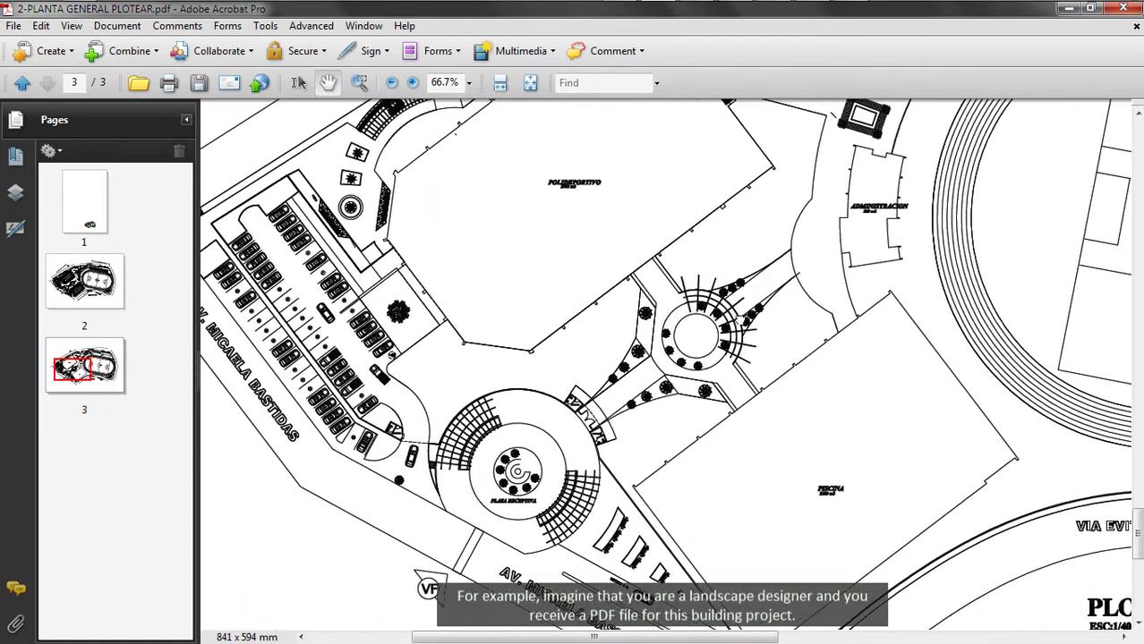
{"action": "left_click_drag", "start_coordinate": [783, 488], "coordinate": [754, 430]}
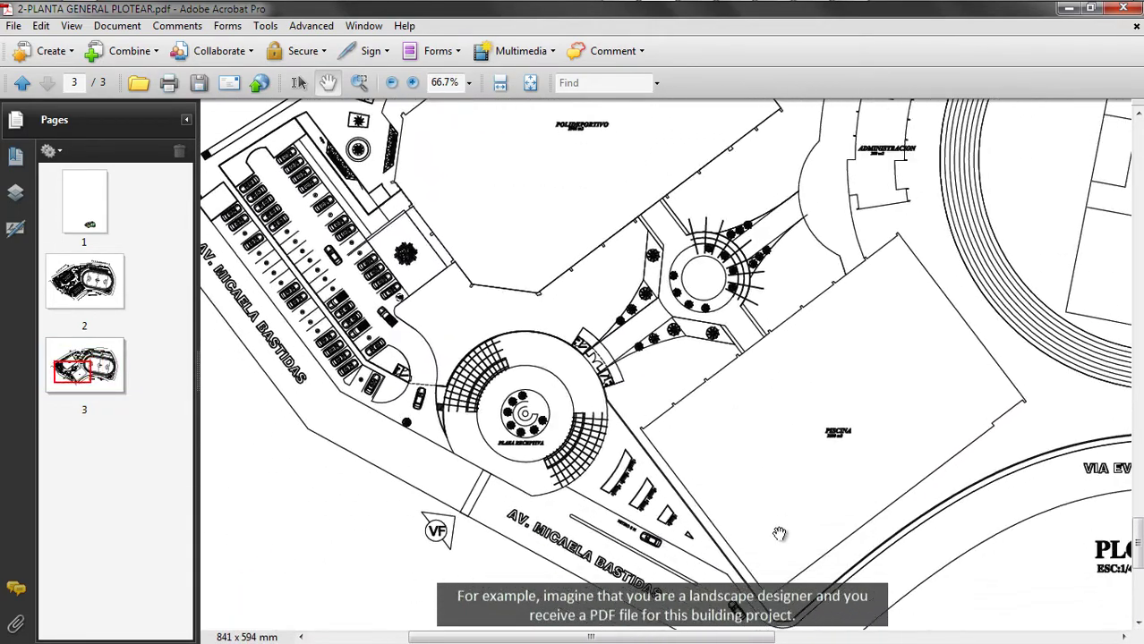
{"action": "left_click_drag", "start_coordinate": [778, 546], "coordinate": [688, 465]}
{"action": "scroll", "coordinate": [688, 464], "scroll_direction": "up", "scroll_amount": 1, "text": "ctrl"}
{"action": "scroll", "coordinate": [688, 464], "scroll_direction": "up", "scroll_amount": 1, "text": "ctrl"}
{"action": "left_click_drag", "start_coordinate": [753, 358], "coordinate": [715, 440]}
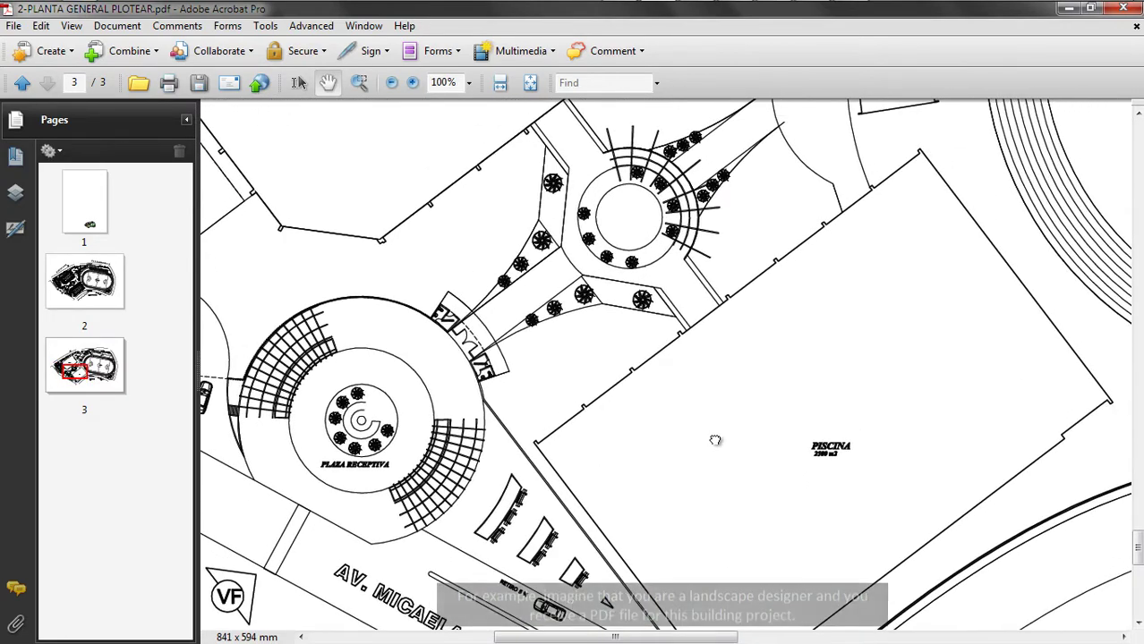
{"action": "scroll", "coordinate": [707, 437], "scroll_direction": "down", "scroll_amount": 1, "text": "ctrl"}
{"action": "scroll", "coordinate": [781, 432], "scroll_direction": "down", "scroll_amount": 1, "text": "ctrl"}
{"action": "scroll", "coordinate": [814, 407], "scroll_direction": "down", "scroll_amount": 1, "text": "ctrl"}
{"action": "scroll", "coordinate": [829, 377], "scroll_direction": "down", "scroll_amount": 1, "text": "ctrl"}
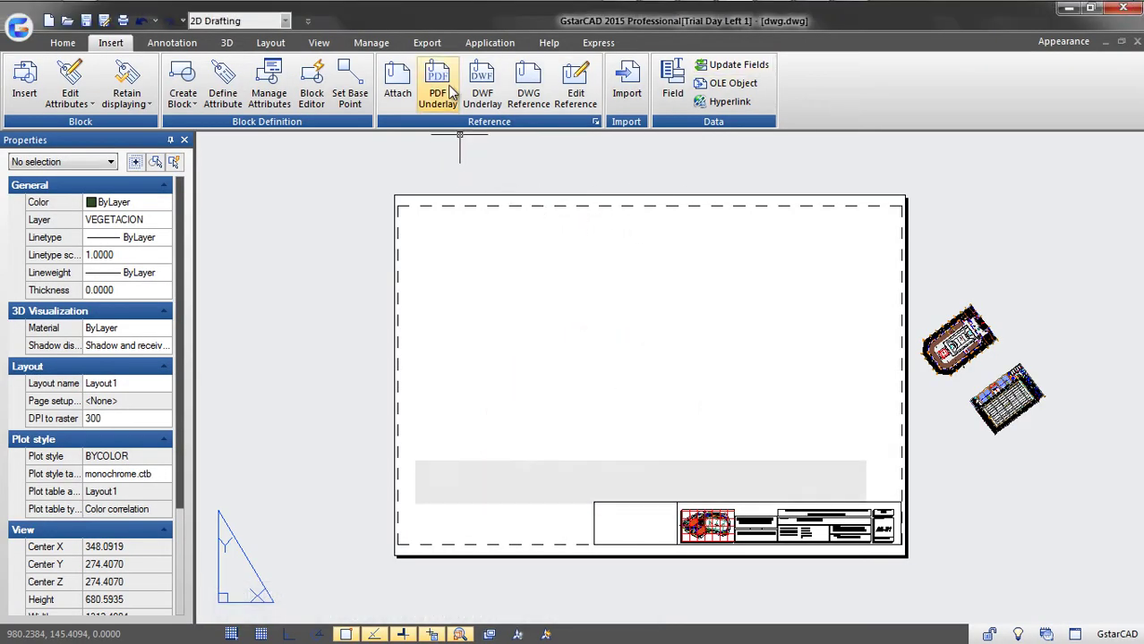
- Attach the 2-PLANTA GENERAL PLOTEAR PDF as an underlay at scale 20
{"action": "left_click", "coordinate": [437, 89]}
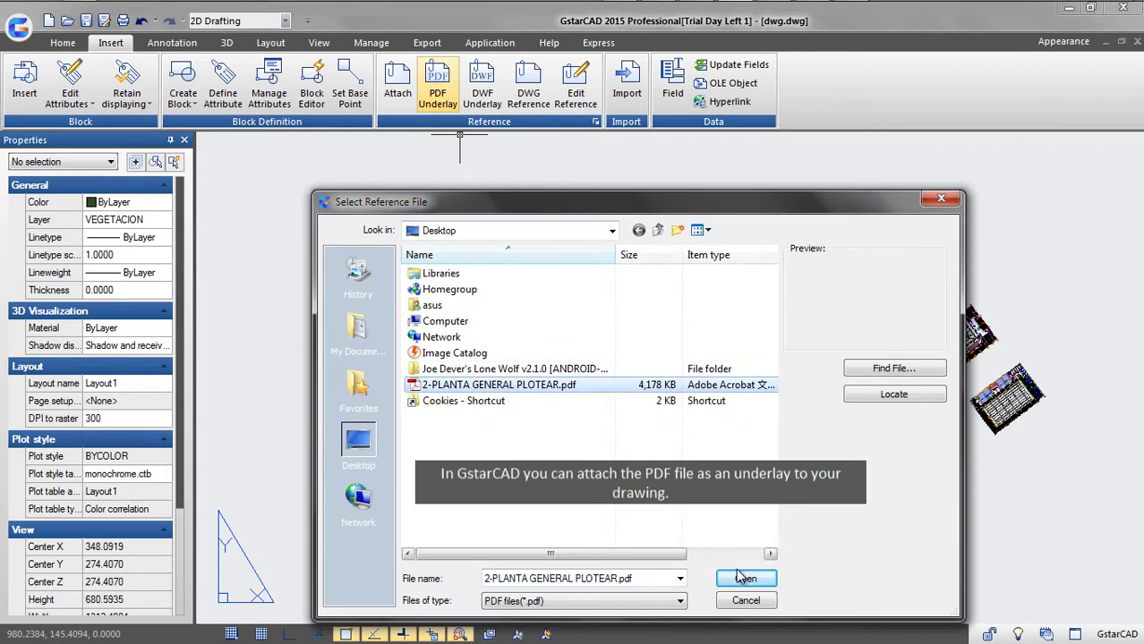
{"action": "left_click", "coordinate": [739, 578]}
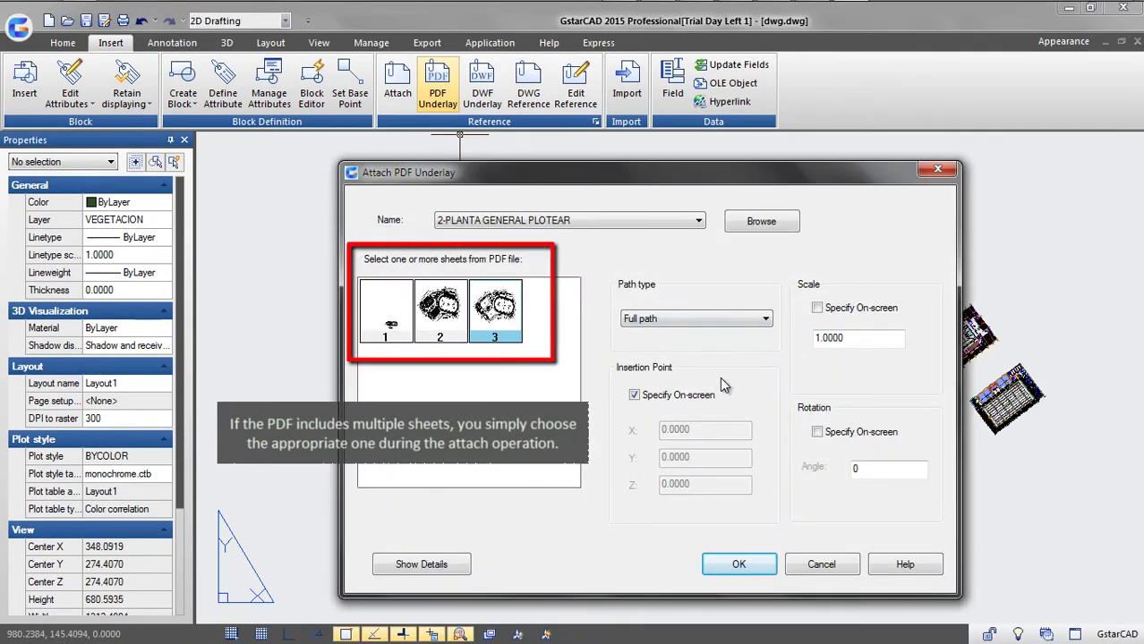
{"action": "type", "text": "20"}
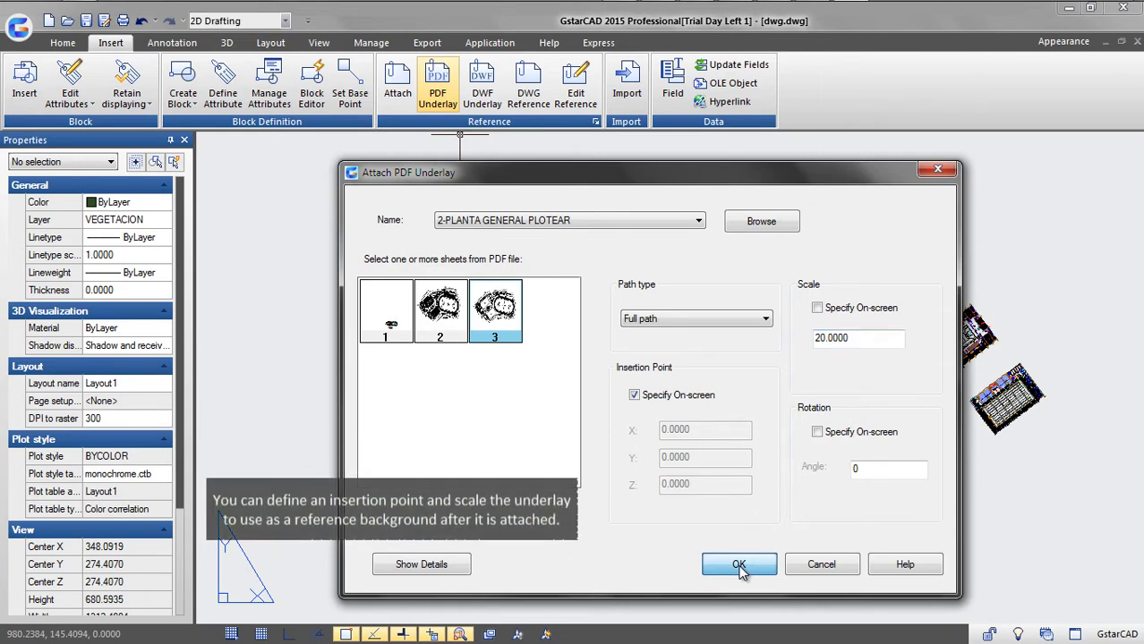
{"action": "left_click", "coordinate": [739, 566]}
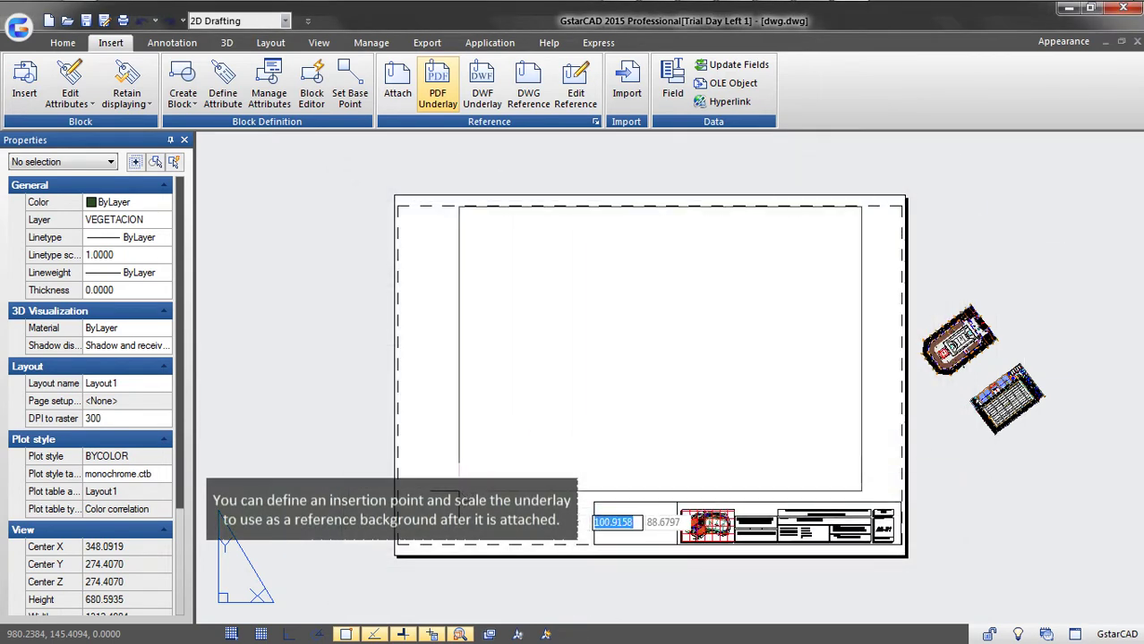
- Move the two blocks onto the matching point of the stadium plan
{"action": "type", "text": "m"}
{"action": "key", "text": "Return"}
{"action": "left_click", "coordinate": [1063, 479]}
{"action": "left_click", "coordinate": [883, 285]}
{"action": "key", "text": "Return"}
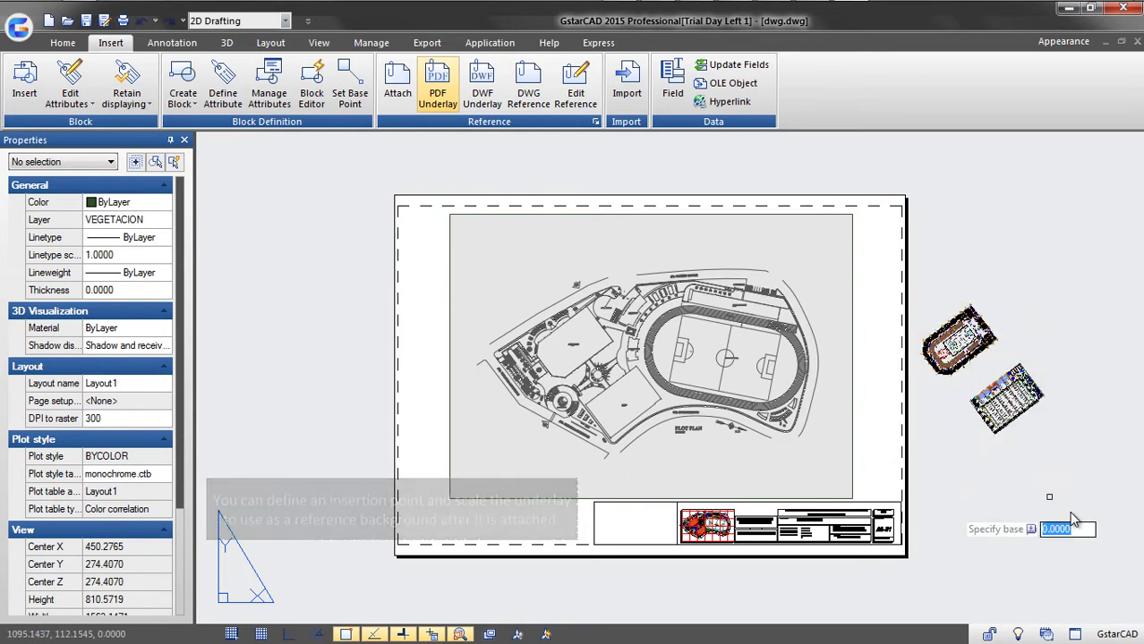
{"action": "left_click", "coordinate": [1071, 514]}
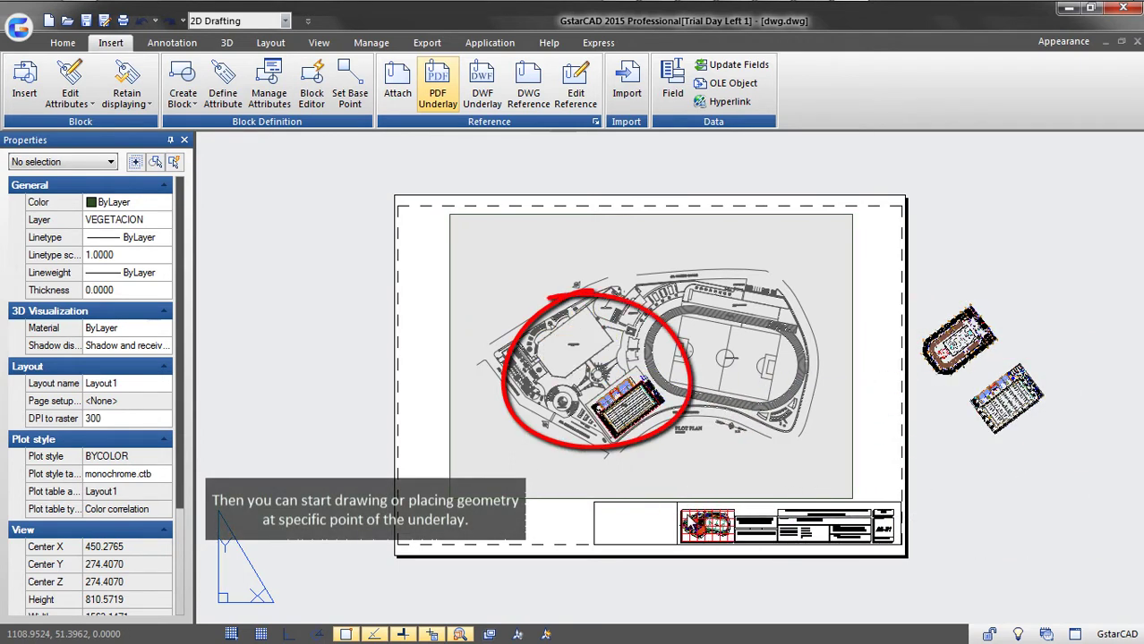
{"action": "left_click", "coordinate": [706, 428]}
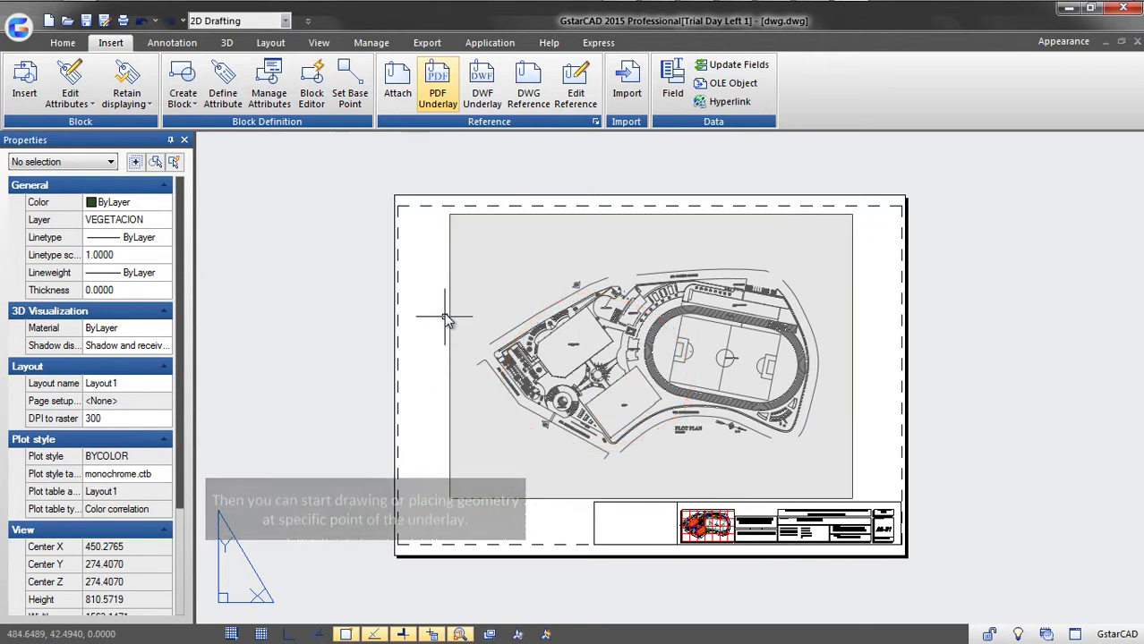
- Set the stadium PDF underlay's contrast to 90 and fade to 25
{"action": "left_click", "coordinate": [573, 224]}
{"action": "left_click", "coordinate": [430, 293]}
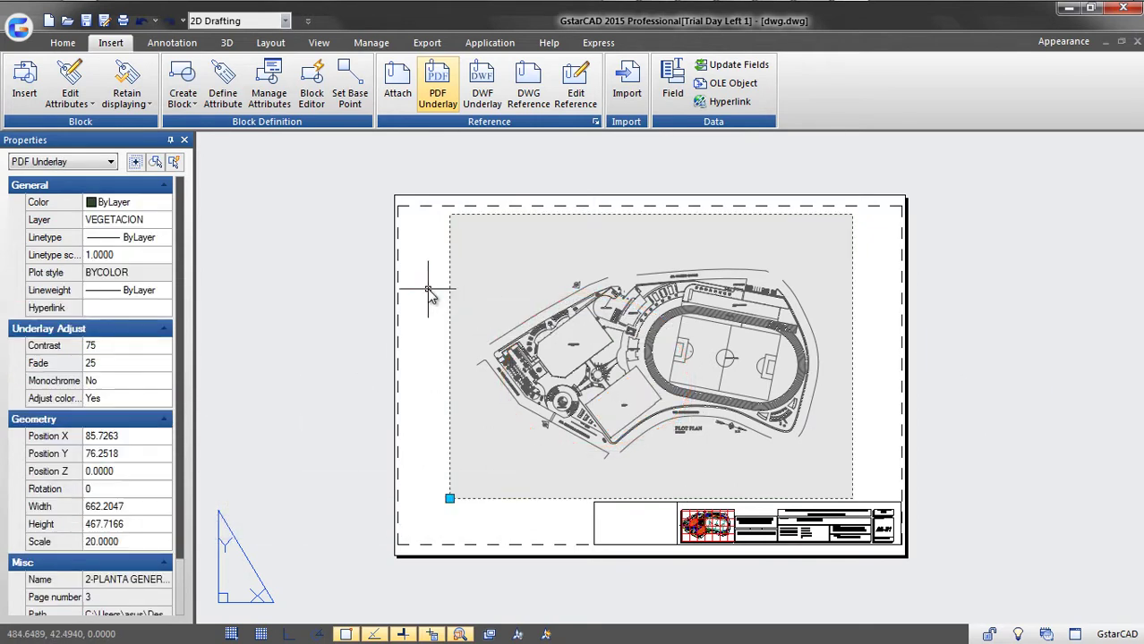
{"action": "left_click", "coordinate": [107, 347]}
{"action": "type", "text": "90"}
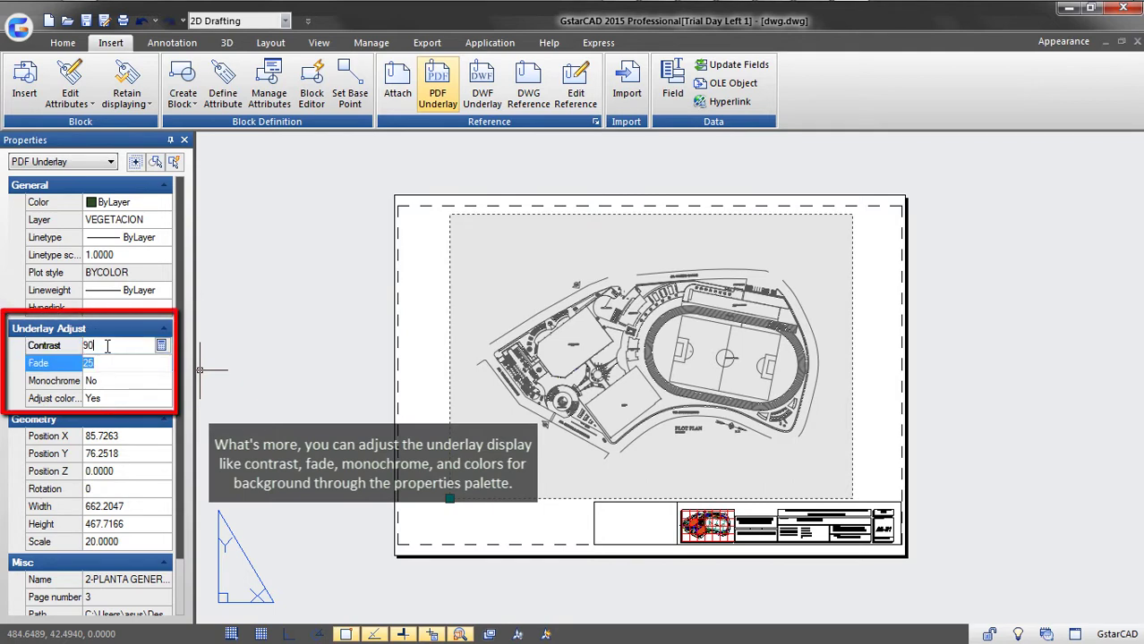
{"action": "key", "text": "Return"}
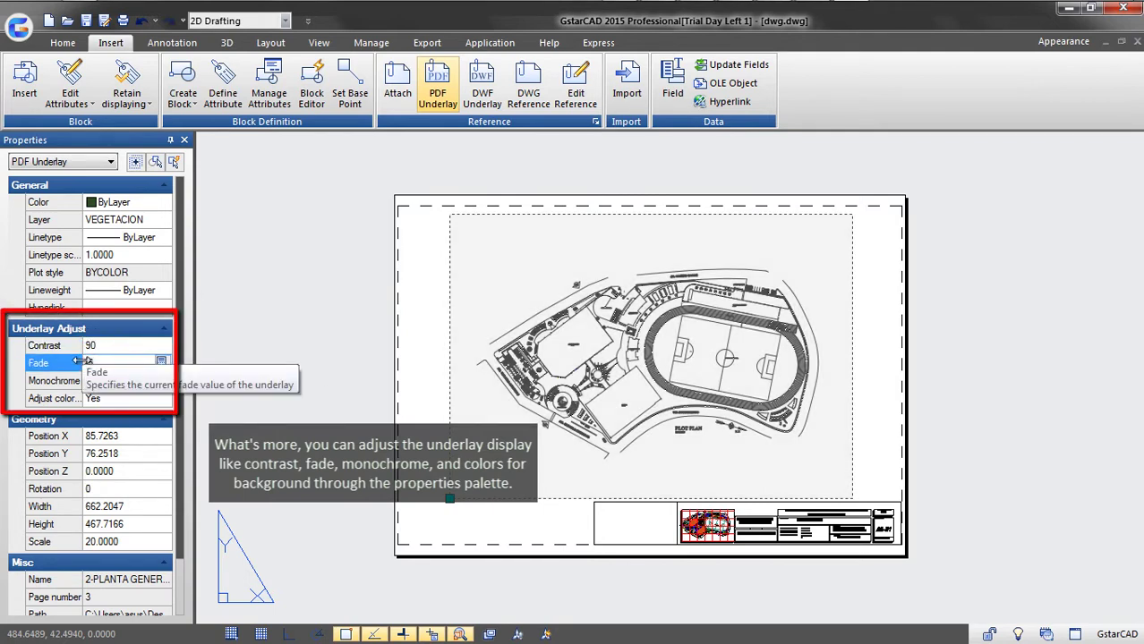
{"action": "type", "text": "25"}
{"action": "key", "text": "Return"}
- Send the underlay to the back of the draw order
{"action": "right_click", "coordinate": [829, 375]}
{"action": "mouse_move", "coordinate": [885, 489]}
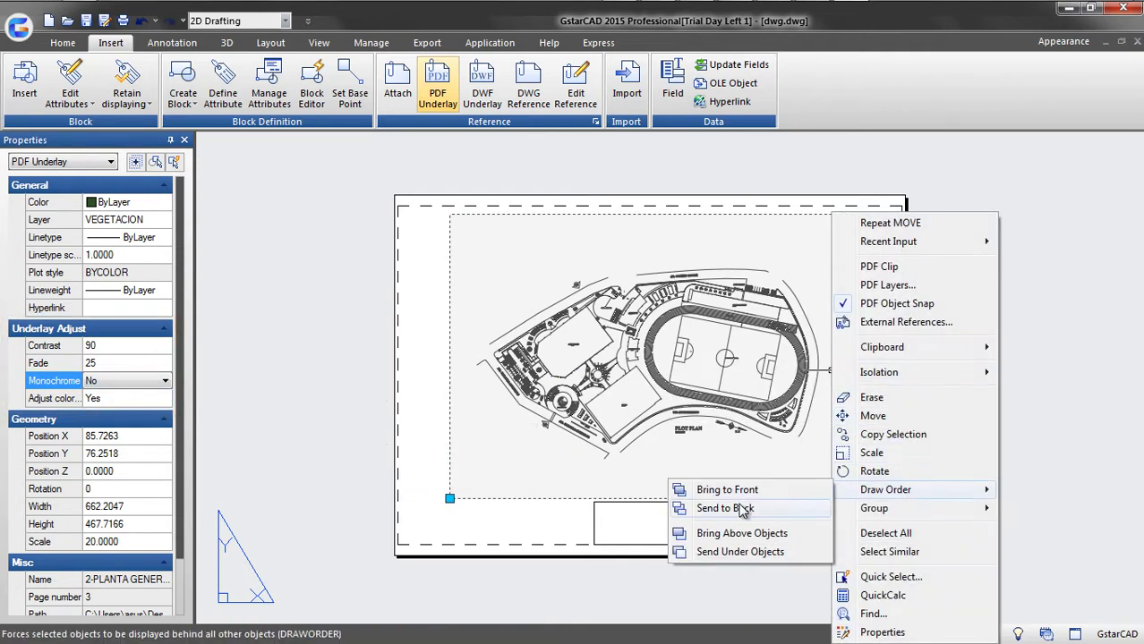
{"action": "left_click", "coordinate": [742, 508]}
{"action": "key", "text": "Escape"}
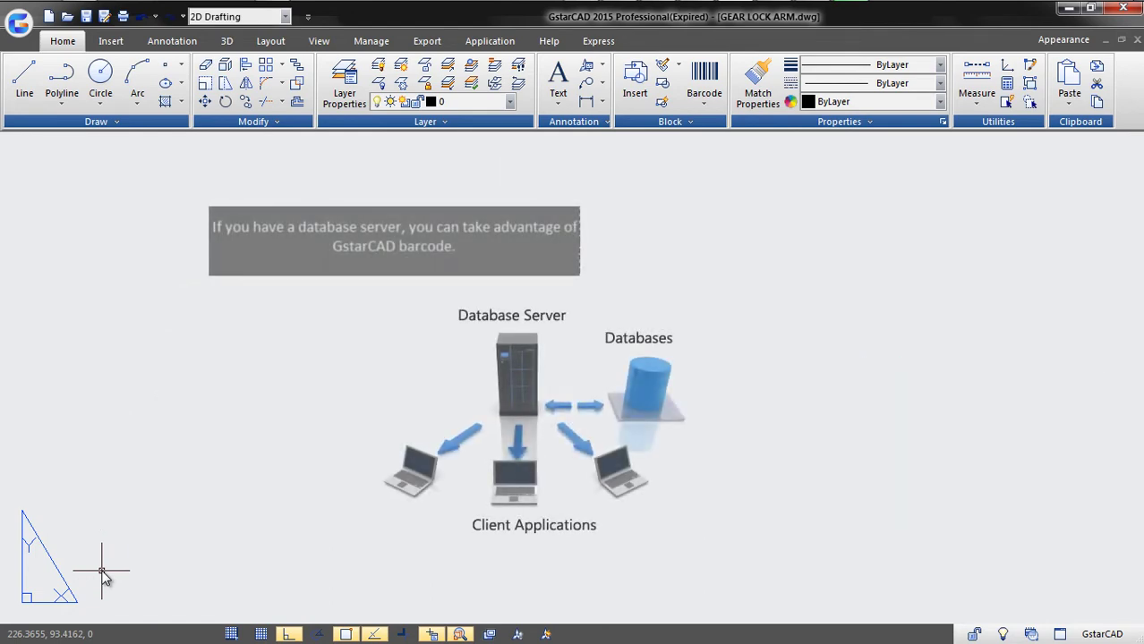
- Insert a barcode reading 'lock' above the gear lock arm title block
{"action": "left_click", "coordinate": [705, 98]}
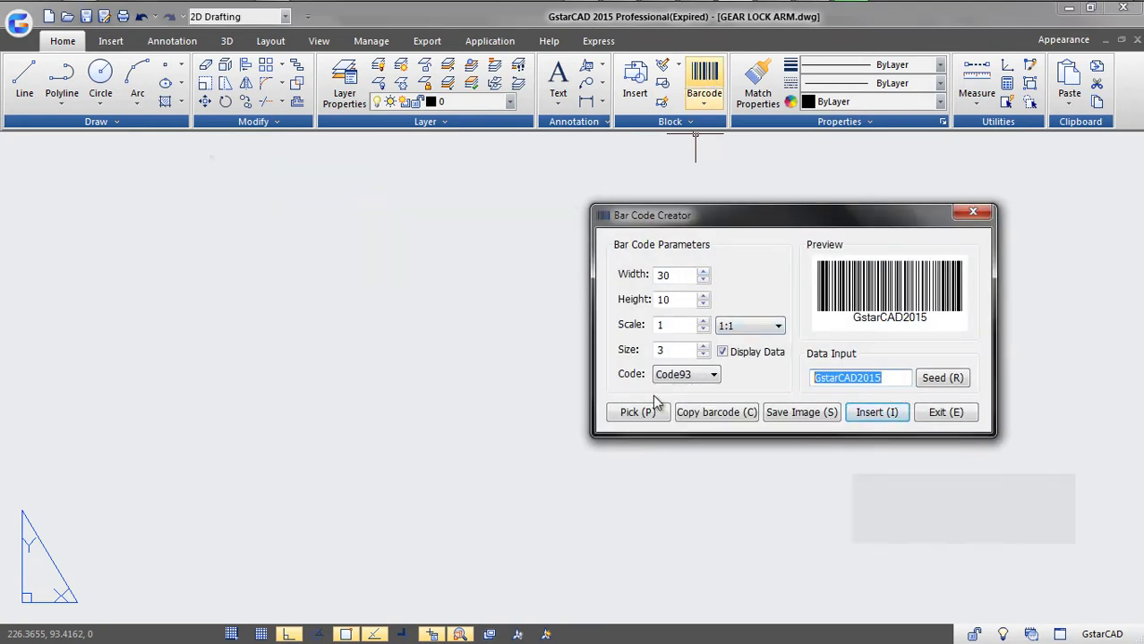
{"action": "type", "text": "lock"}
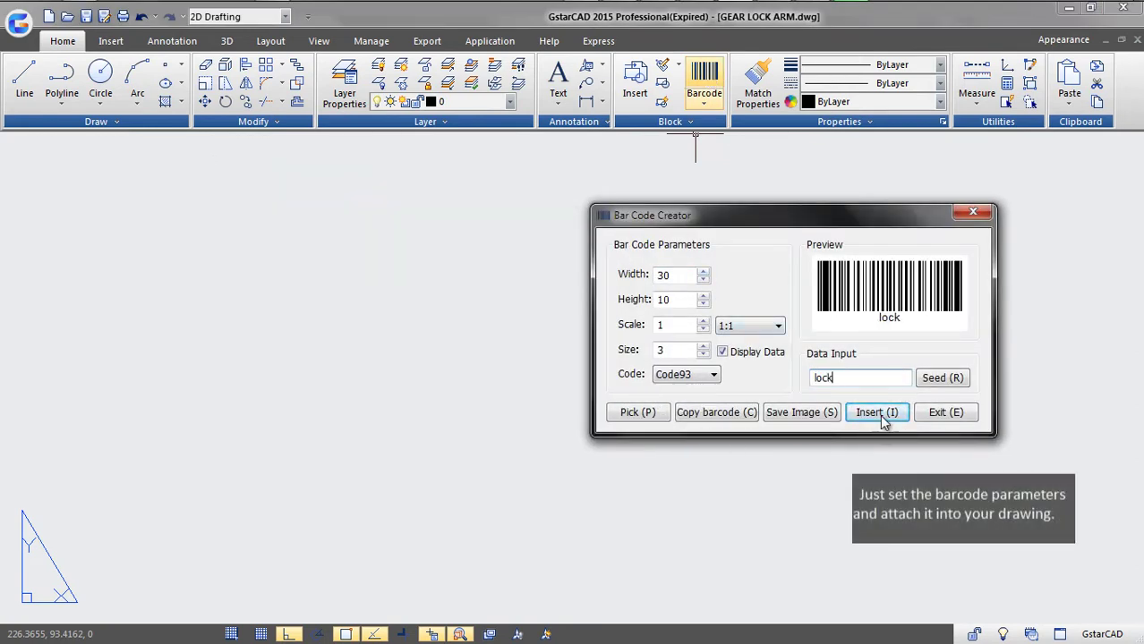
{"action": "left_click", "coordinate": [878, 415]}
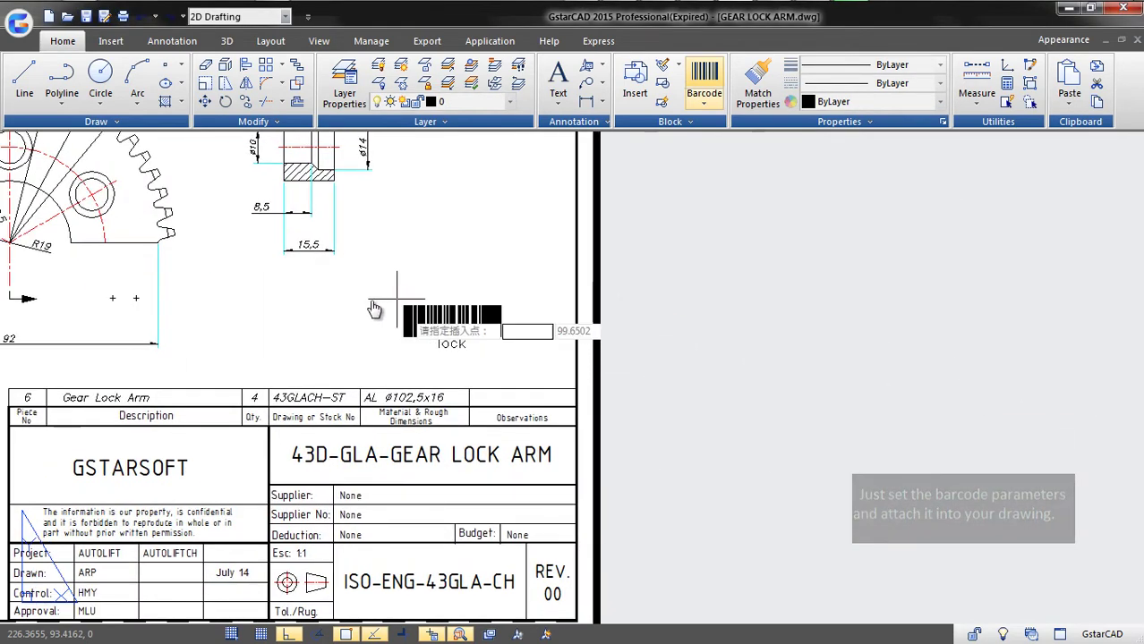
{"action": "left_click", "coordinate": [372, 308]}
{"action": "scroll", "coordinate": [555, 367], "scroll_direction": "up", "scroll_amount": 4}
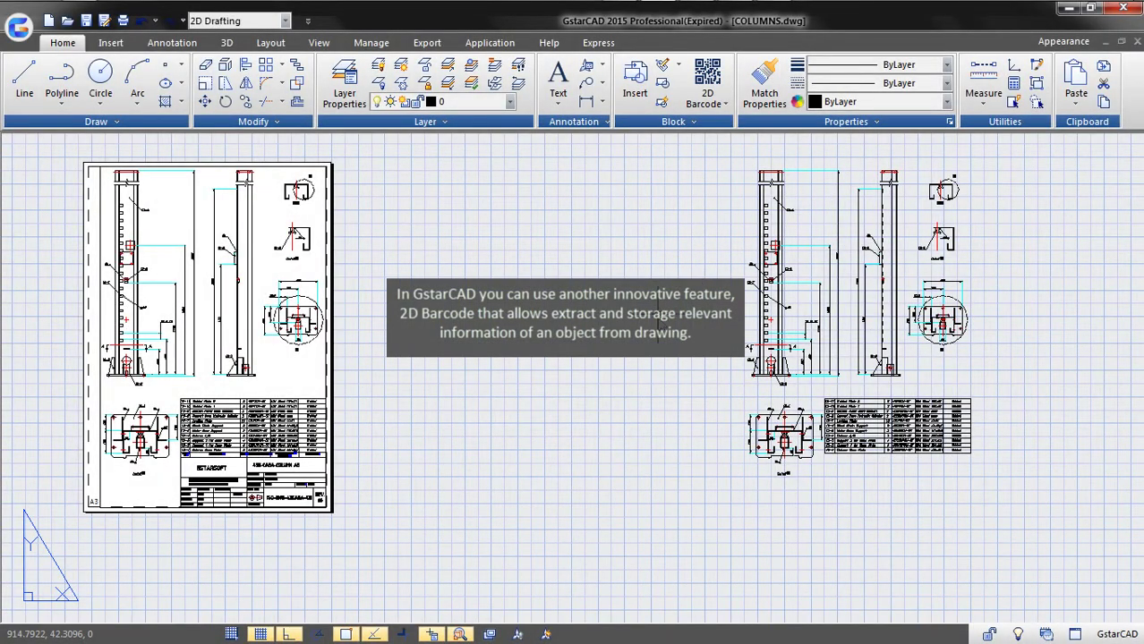
- Fill the QR code data with the title block's attributes plus sheet size A4
{"action": "middle_click_drag", "start_coordinate": [658, 322], "coordinate": [677, 356]}
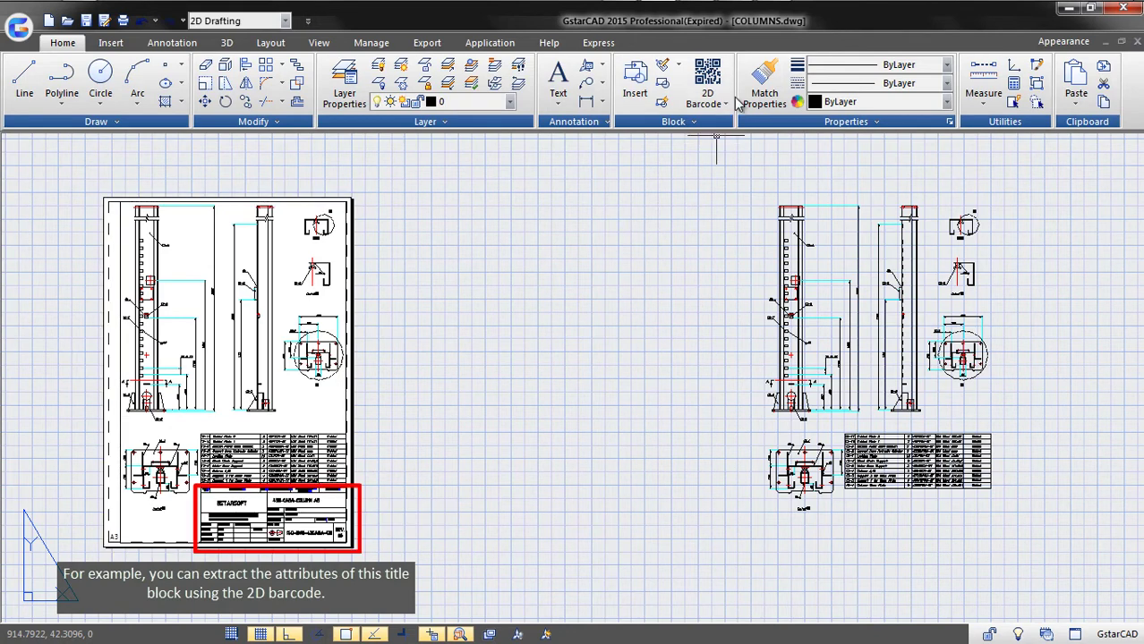
{"action": "left_click", "coordinate": [707, 85]}
{"action": "left_click", "coordinate": [617, 350]}
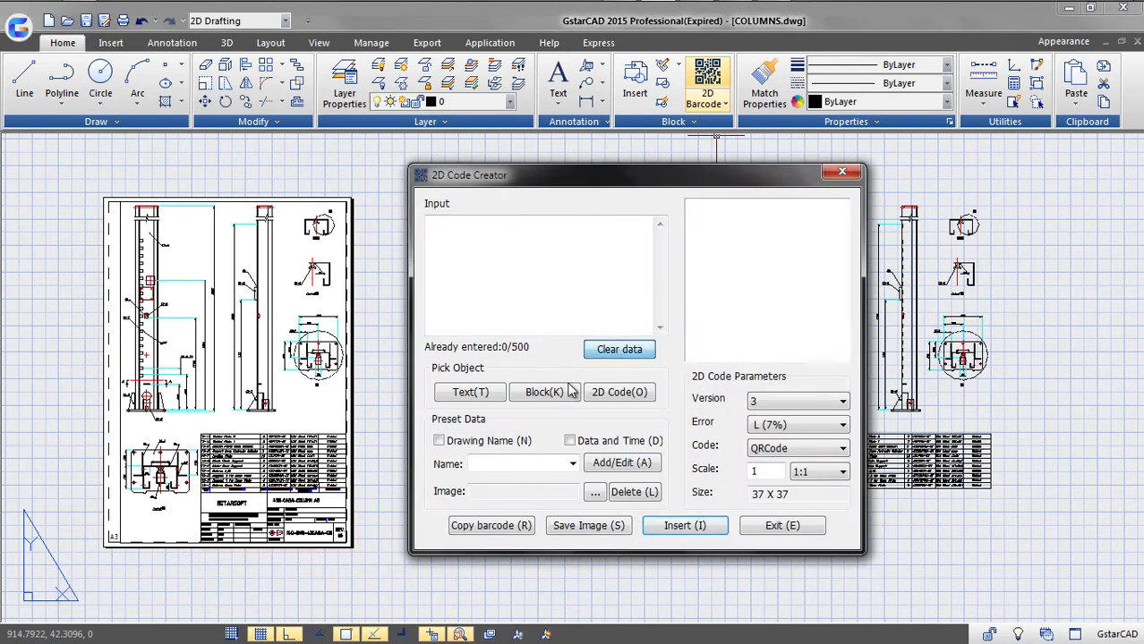
{"action": "left_click", "coordinate": [544, 392]}
{"action": "left_click", "coordinate": [355, 523]}
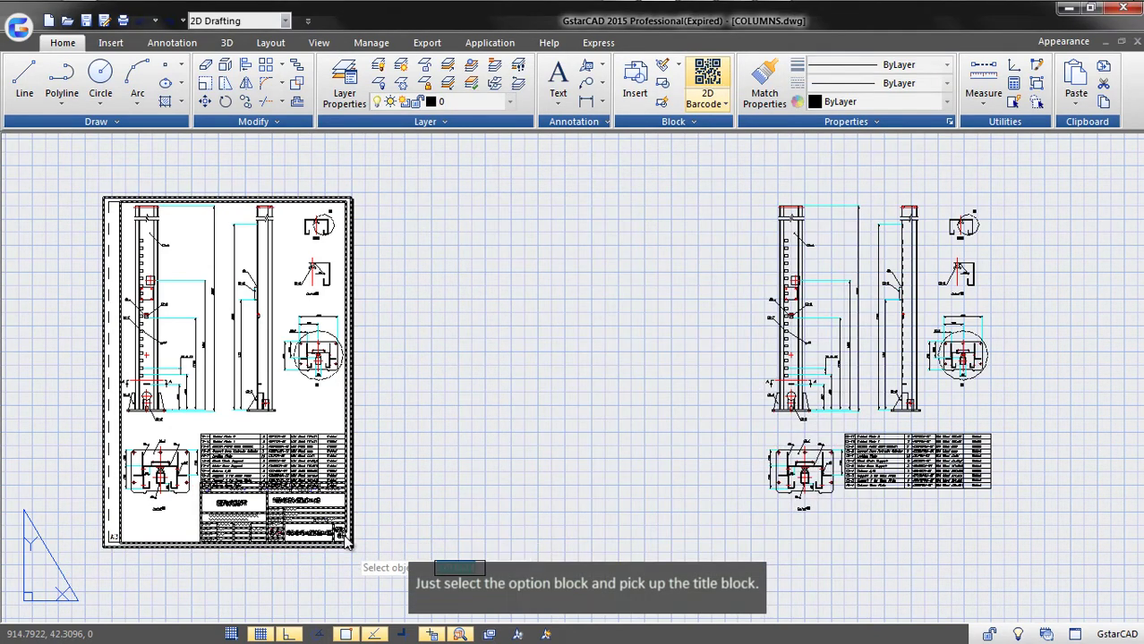
{"action": "left_click", "coordinate": [502, 224]}
{"action": "type", "text": "A44"}
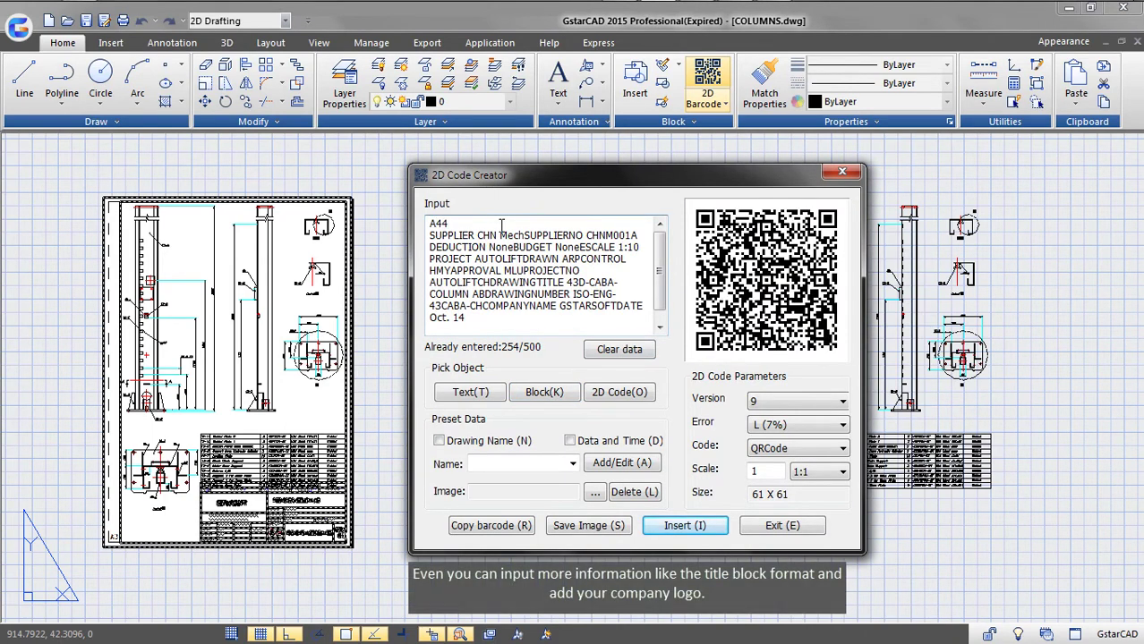
{"action": "key", "text": "BackSpace"}
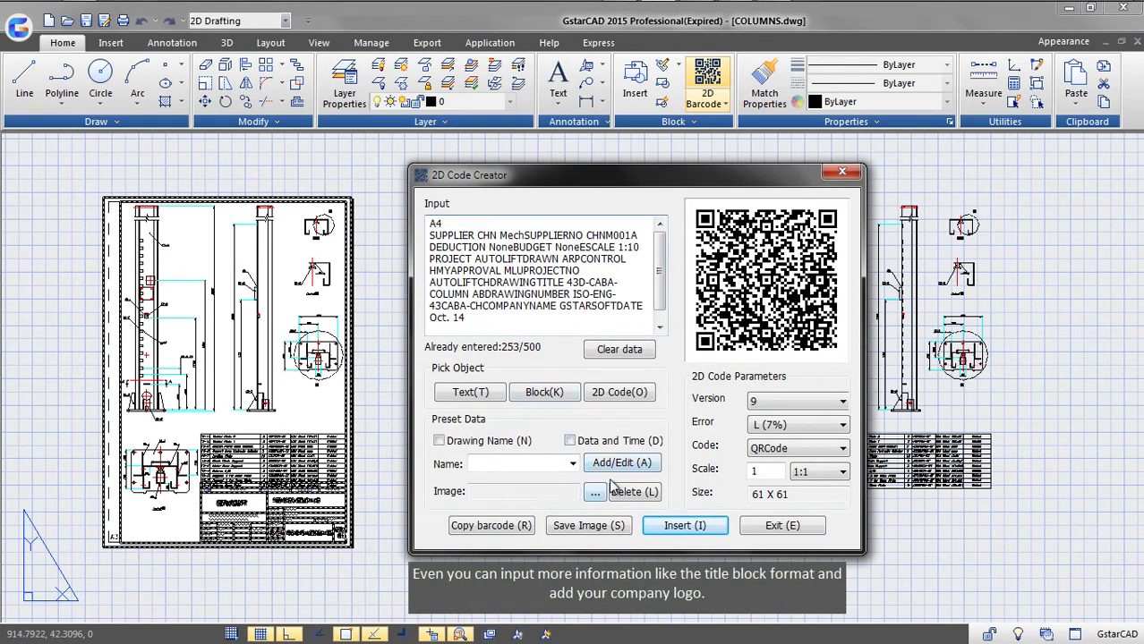
- Embed the g15.jpg logo and place the QR code below the right parts table
{"action": "left_click", "coordinate": [594, 493]}
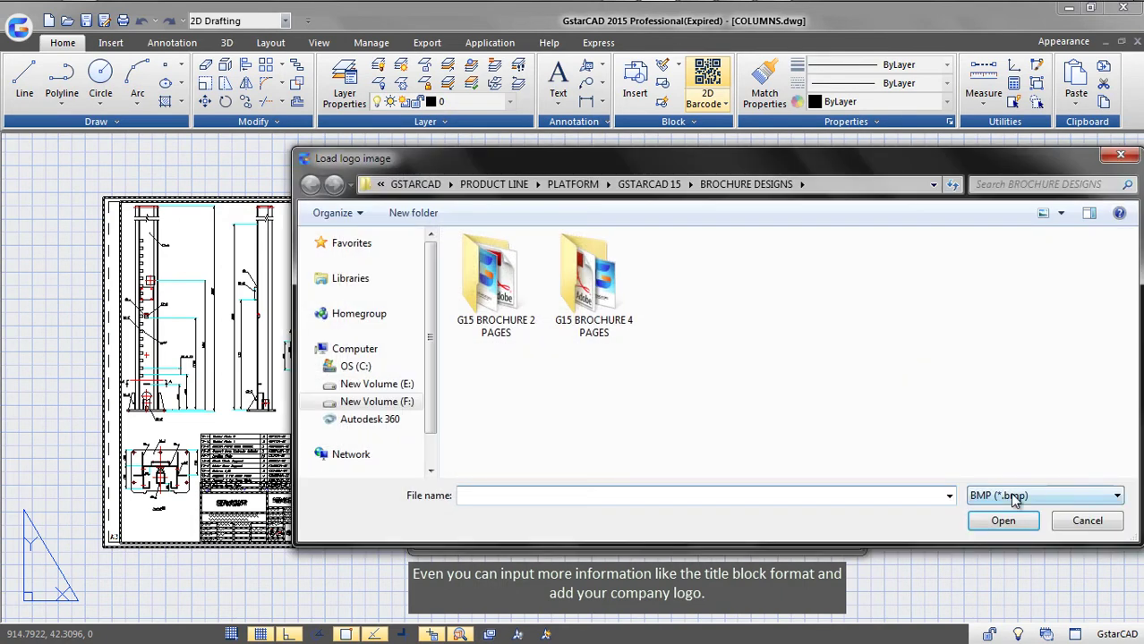
{"action": "left_click", "coordinate": [1014, 498]}
{"action": "left_click", "coordinate": [1009, 551]}
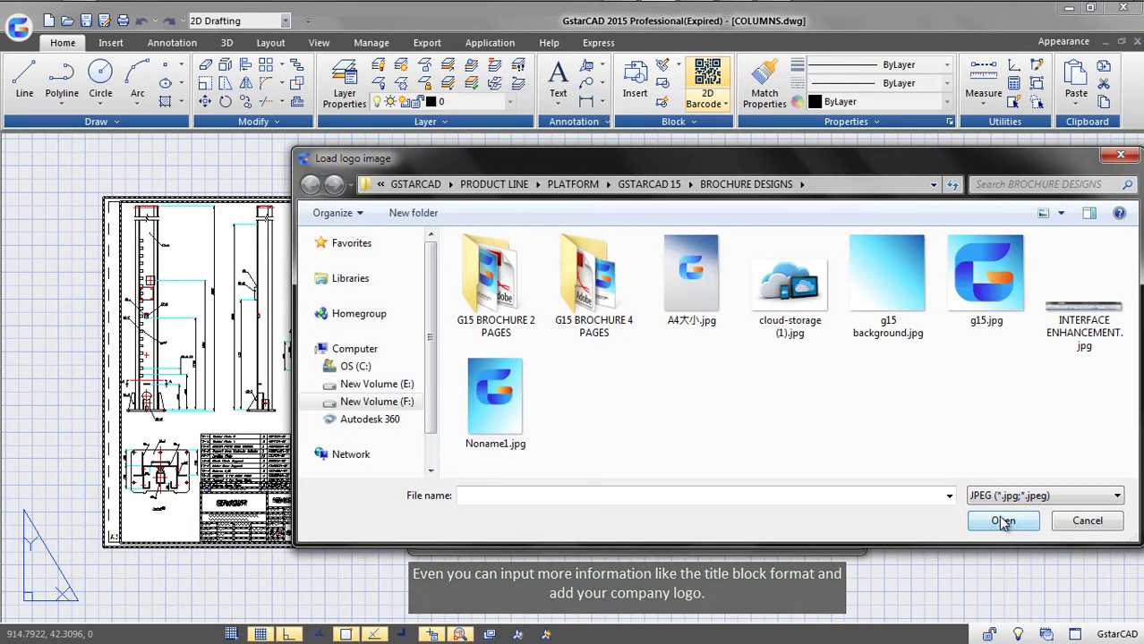
{"action": "left_click", "coordinate": [987, 277]}
{"action": "left_click", "coordinate": [1001, 527]}
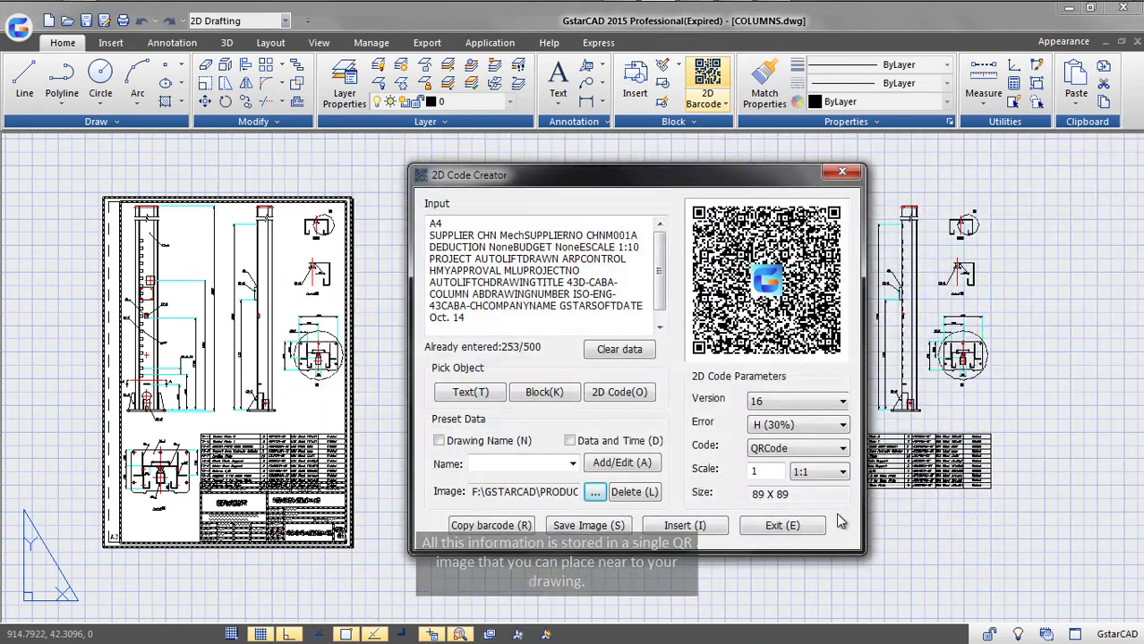
{"action": "left_click", "coordinate": [723, 526]}
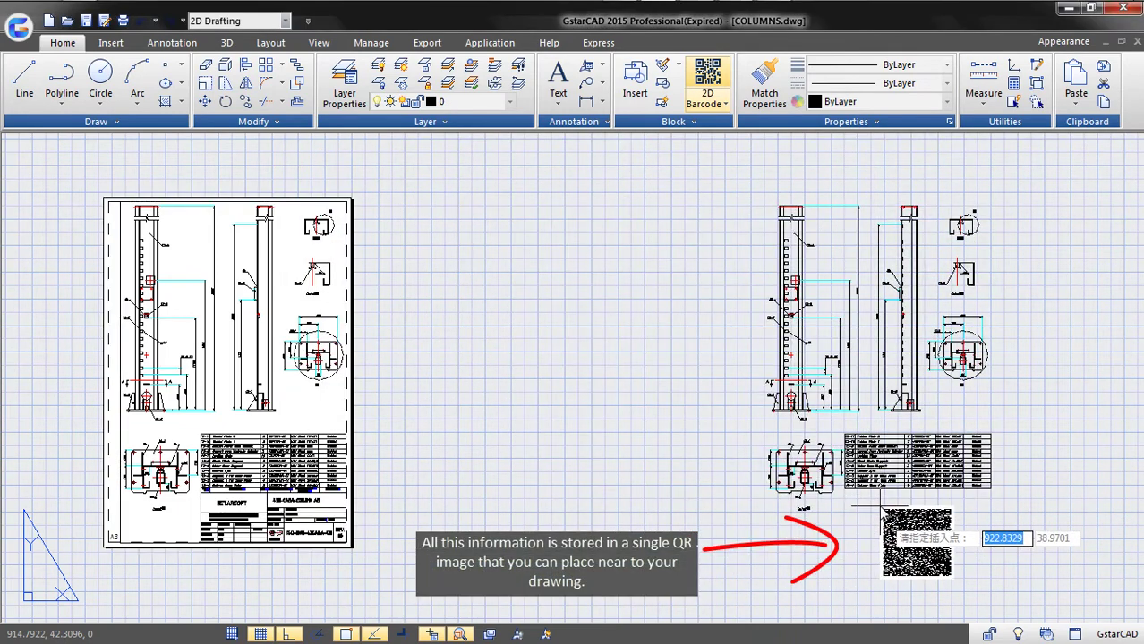
{"action": "left_click", "coordinate": [890, 510]}
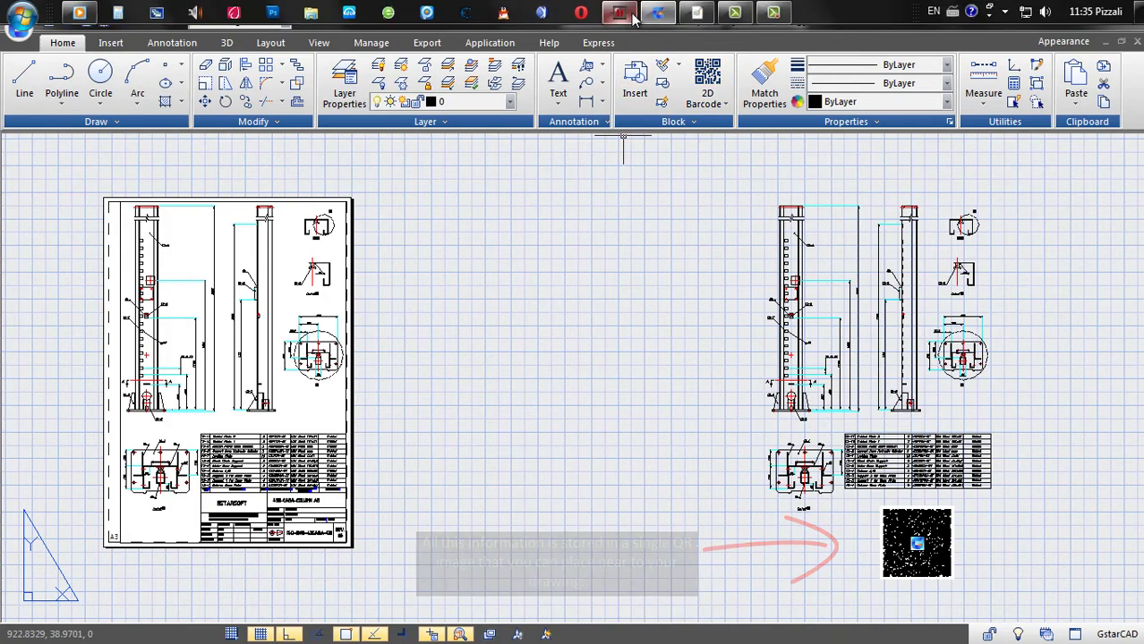
- Switch to the column assembly PDF in Acrobat and view the parts table and QR code
{"action": "left_click", "coordinate": [697, 5]}
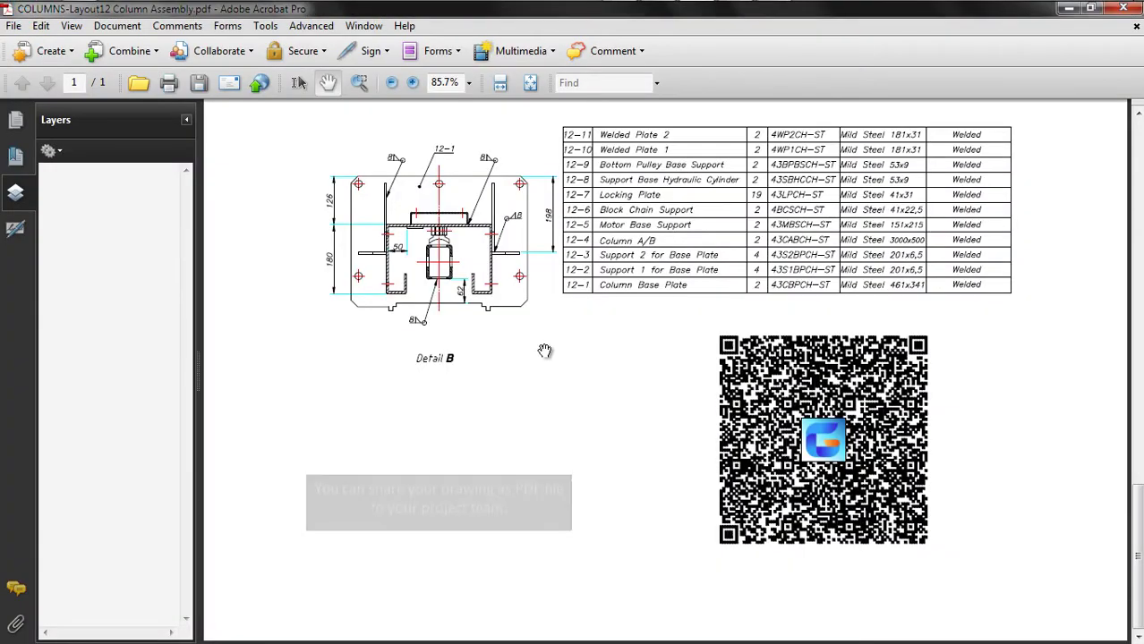
{"action": "key", "text": "ctrl+minus"}
{"action": "scroll", "coordinate": [788, 206], "scroll_direction": "up", "scroll_amount": 1}
{"action": "scroll", "coordinate": [782, 179], "scroll_direction": "up", "scroll_amount": 5}
{"action": "scroll", "coordinate": [780, 295], "scroll_direction": "up", "scroll_amount": 2}
{"action": "scroll", "coordinate": [781, 302], "scroll_direction": "up", "scroll_amount": 1}
{"action": "scroll", "coordinate": [782, 302], "scroll_direction": "down", "scroll_amount": 5}
{"action": "scroll", "coordinate": [707, 429], "scroll_direction": "down", "scroll_amount": 5}
{"action": "scroll", "coordinate": [660, 516], "scroll_direction": "up", "scroll_amount": 1, "text": "ctrl"}
{"action": "scroll", "coordinate": [660, 510], "scroll_direction": "up", "scroll_amount": 1, "text": "ctrl"}
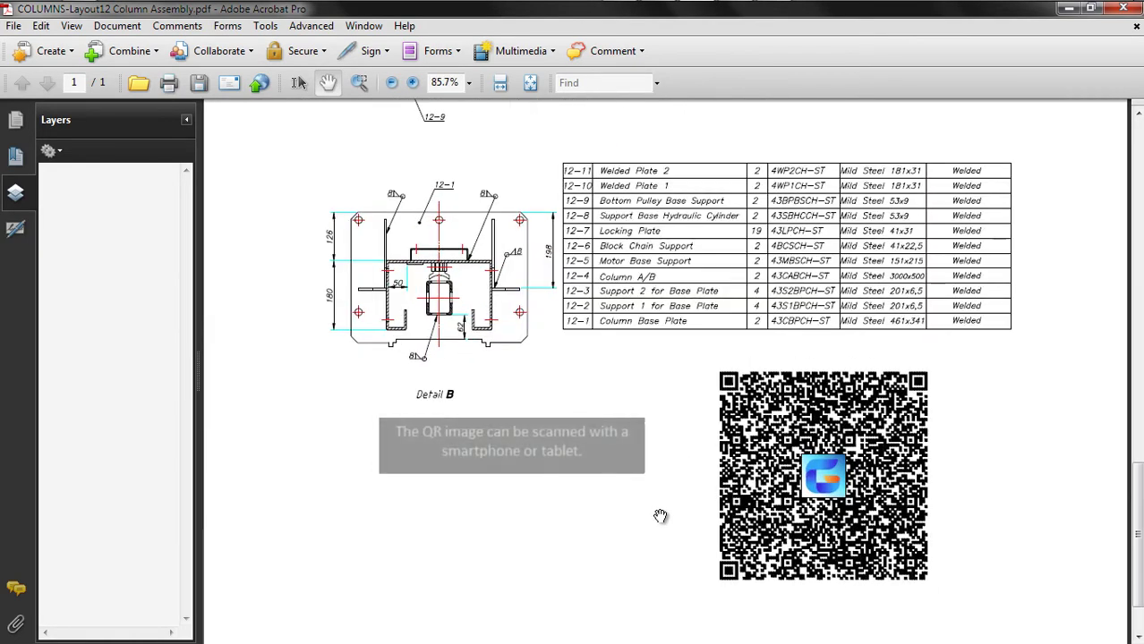
{"action": "scroll", "coordinate": [649, 466], "scroll_direction": "down", "scroll_amount": 1}
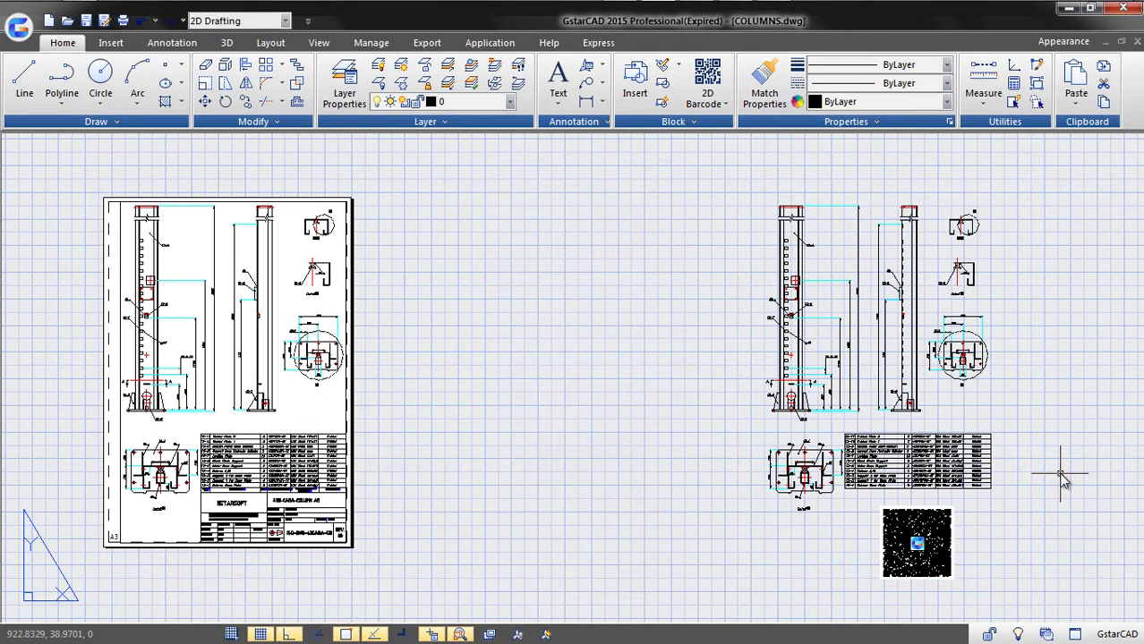
- Pan the COLUMNS drawing view slightly downward
{"action": "middle_click_drag", "start_coordinate": [1063, 481], "coordinate": [1065, 507]}
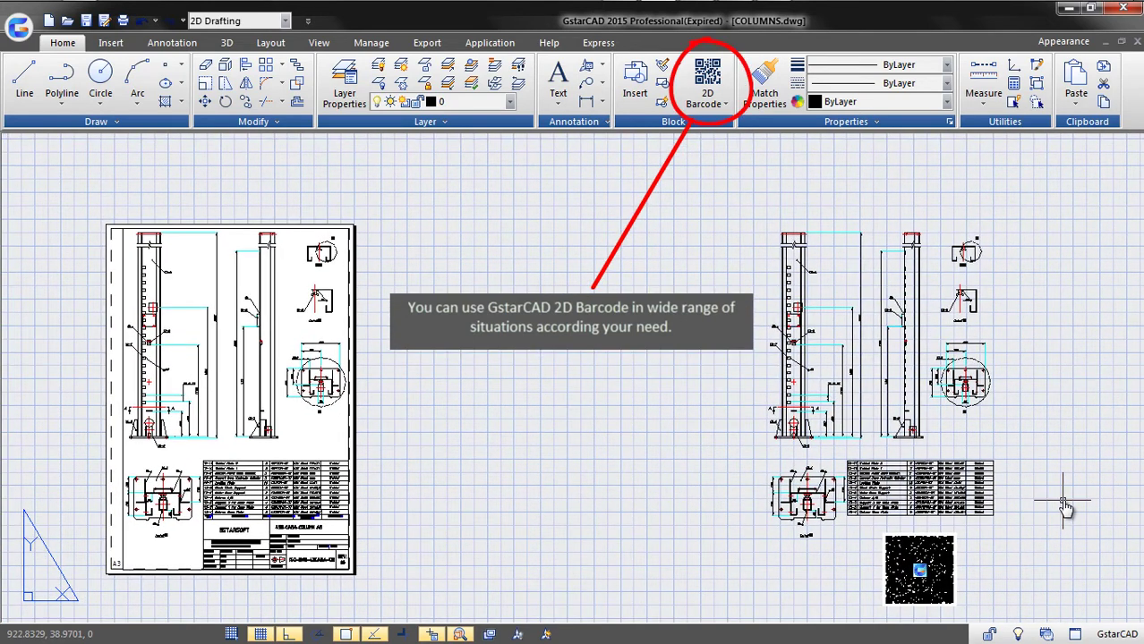